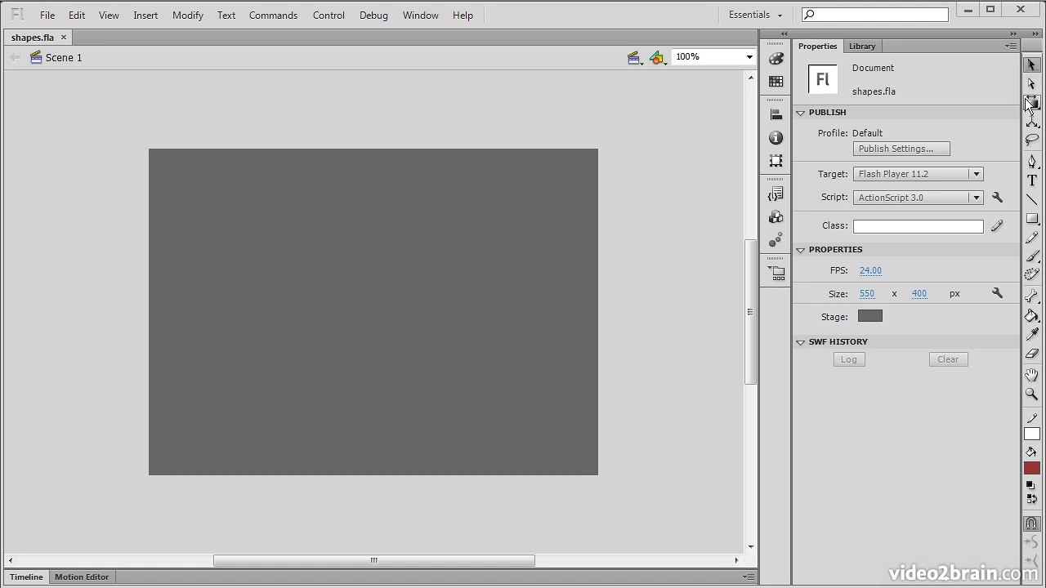
Pick the Line tool and give it a 5-point Stippled stroke, leaving the custom stroke style unchanged
{"action": "left_click", "coordinate": [1033, 201]}
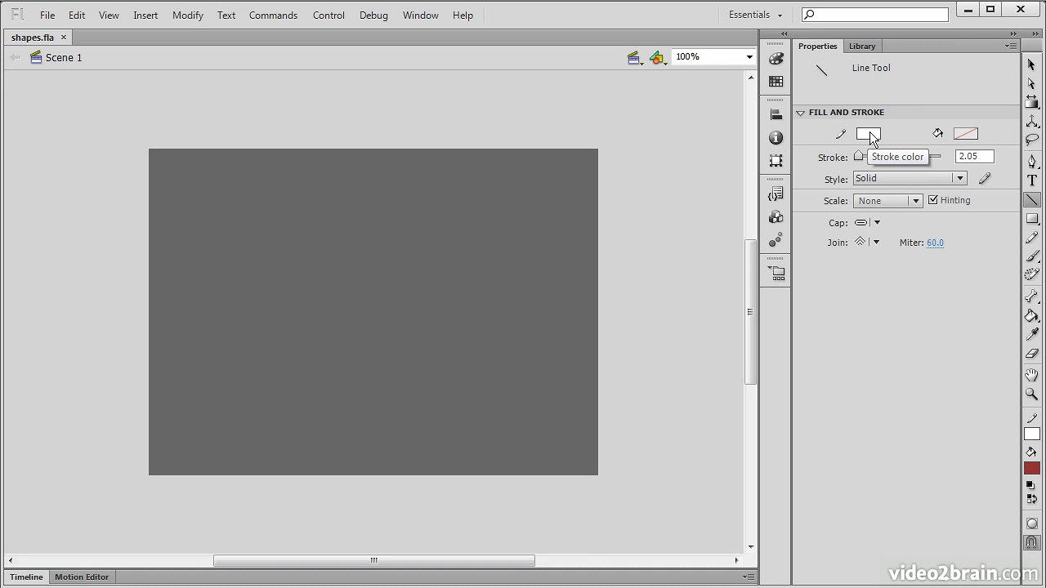
{"action": "left_click", "coordinate": [984, 157]}
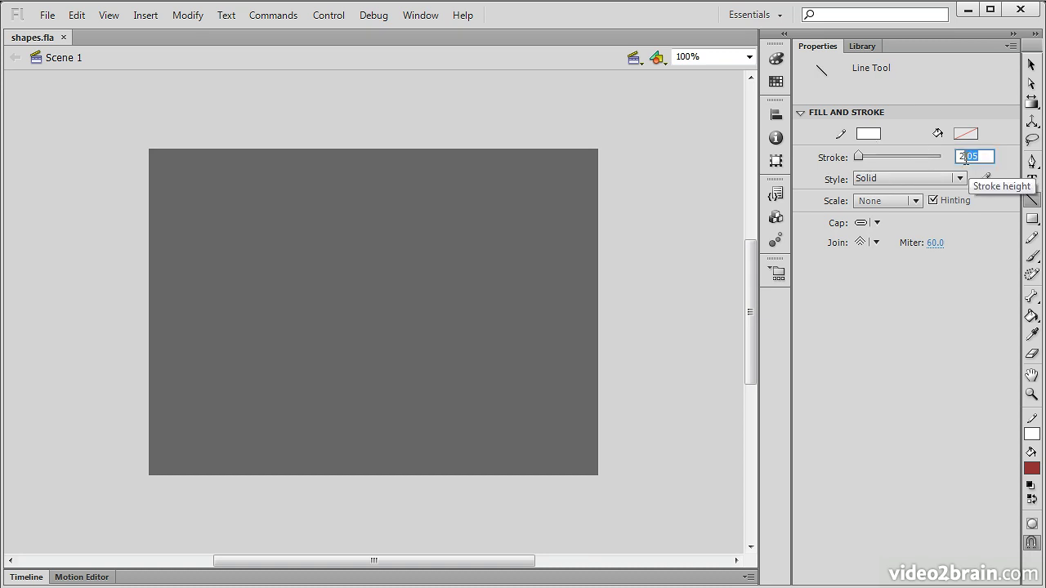
{"action": "type", "text": "5"}
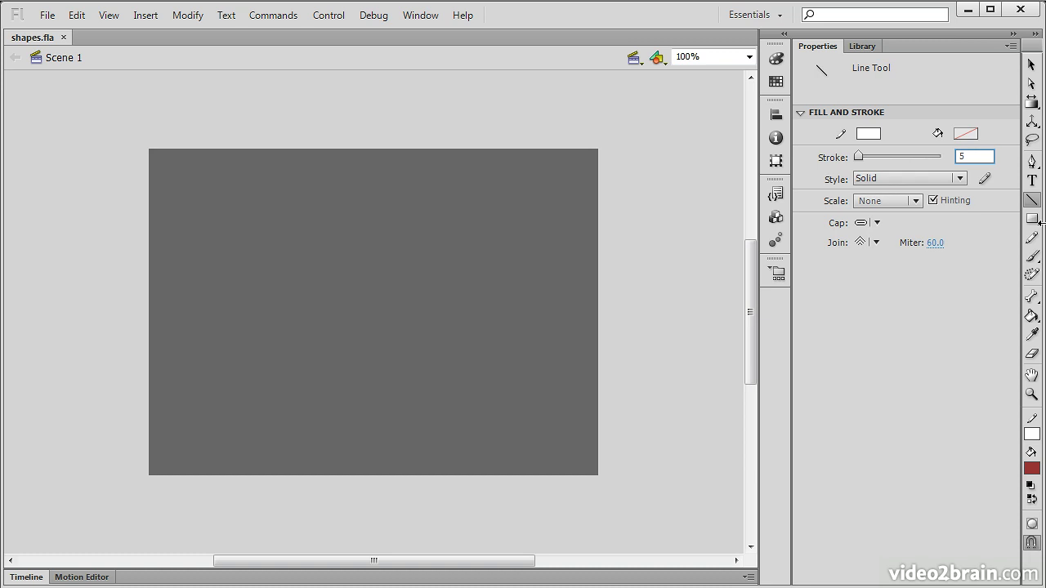
{"action": "left_click", "coordinate": [956, 178]}
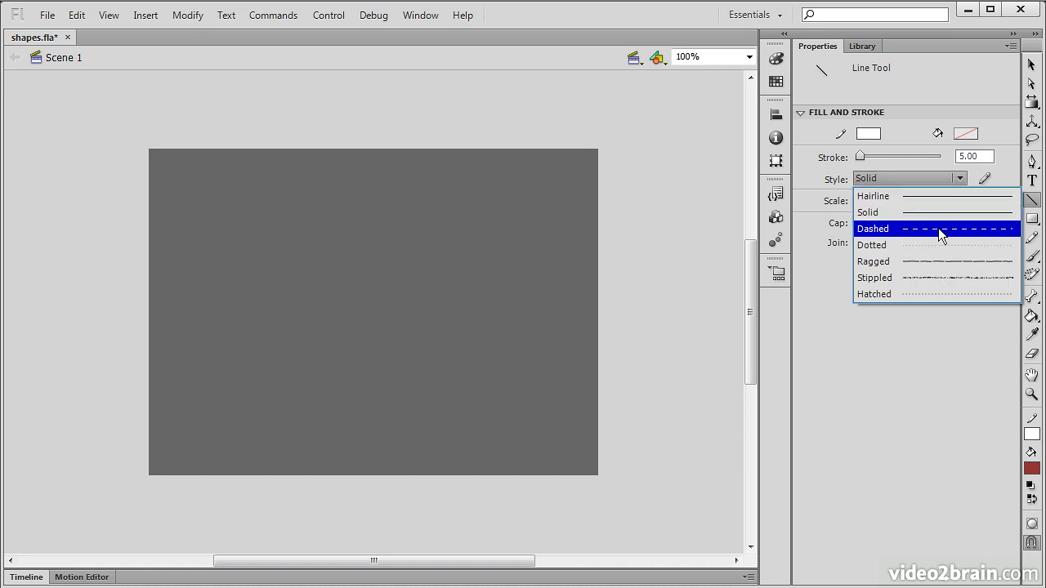
{"action": "left_click", "coordinate": [951, 276]}
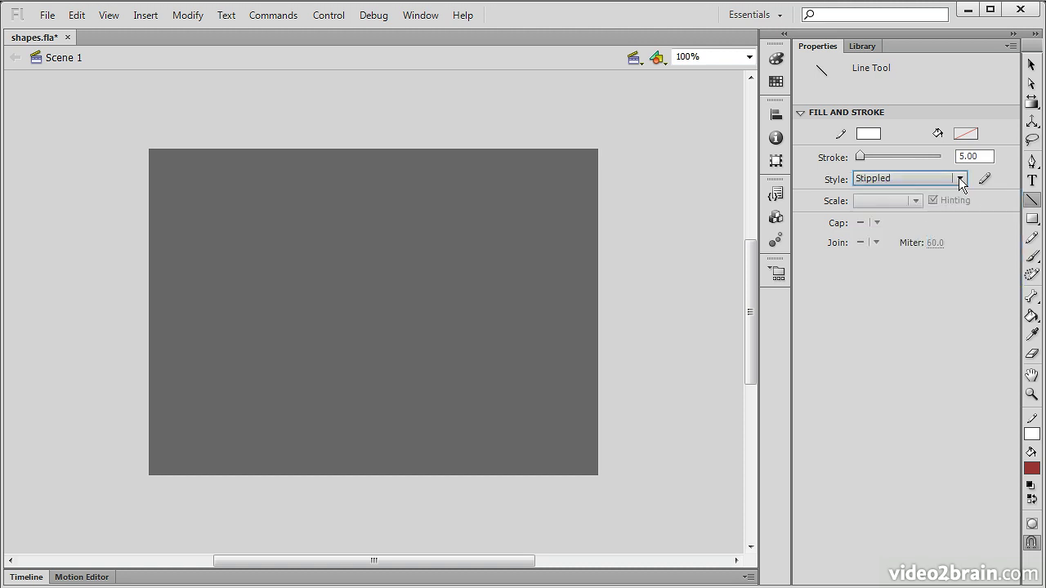
{"action": "left_click", "coordinate": [984, 177]}
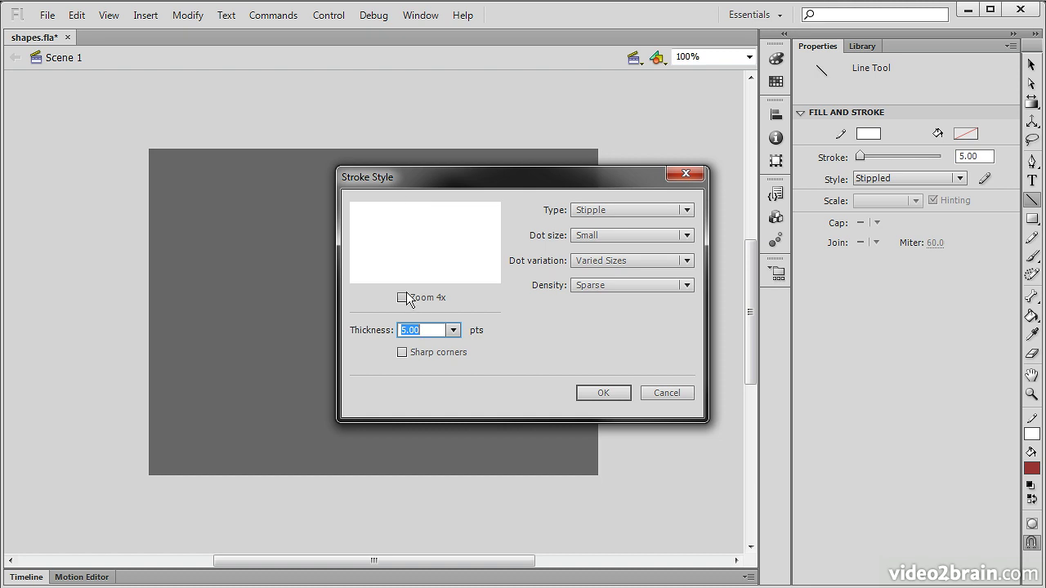
{"action": "left_click", "coordinate": [663, 393]}
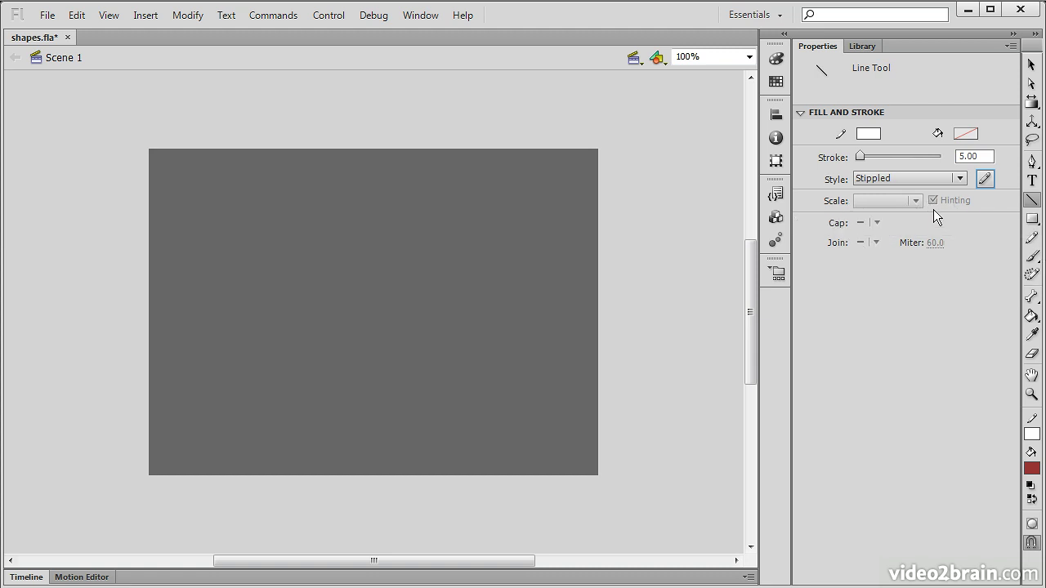
Return the stroke style to Solid and leave stroke scaling at None
{"action": "left_click", "coordinate": [958, 179]}
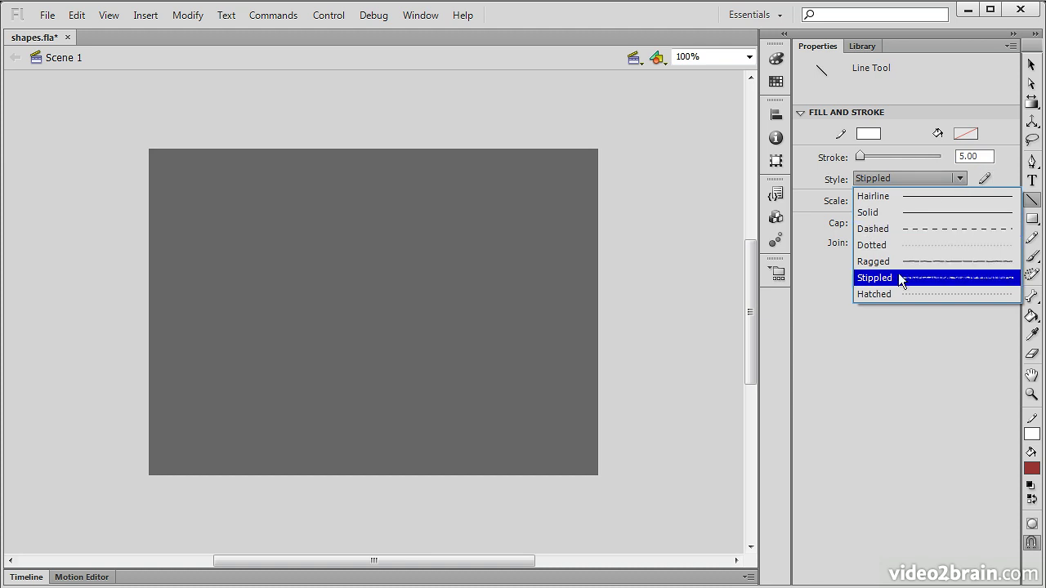
{"action": "left_click", "coordinate": [902, 214]}
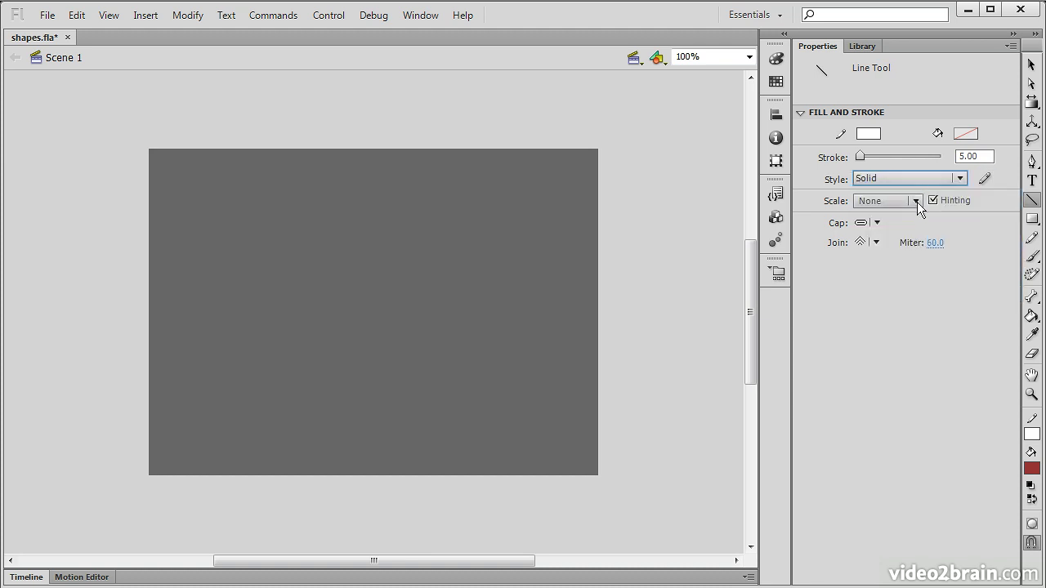
{"action": "left_click", "coordinate": [916, 202]}
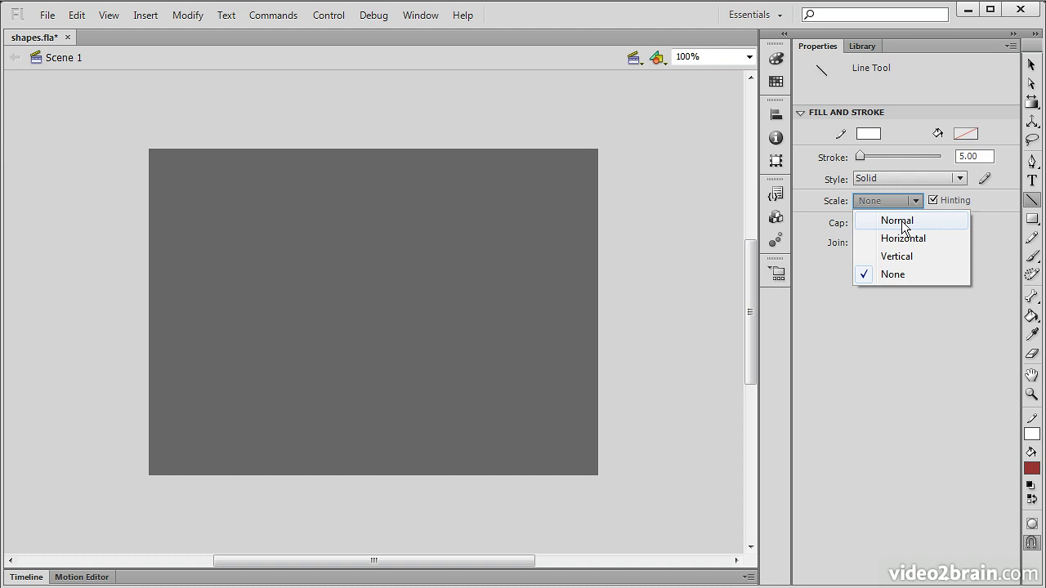
{"action": "left_click", "coordinate": [903, 229]}
{"action": "left_click", "coordinate": [895, 201]}
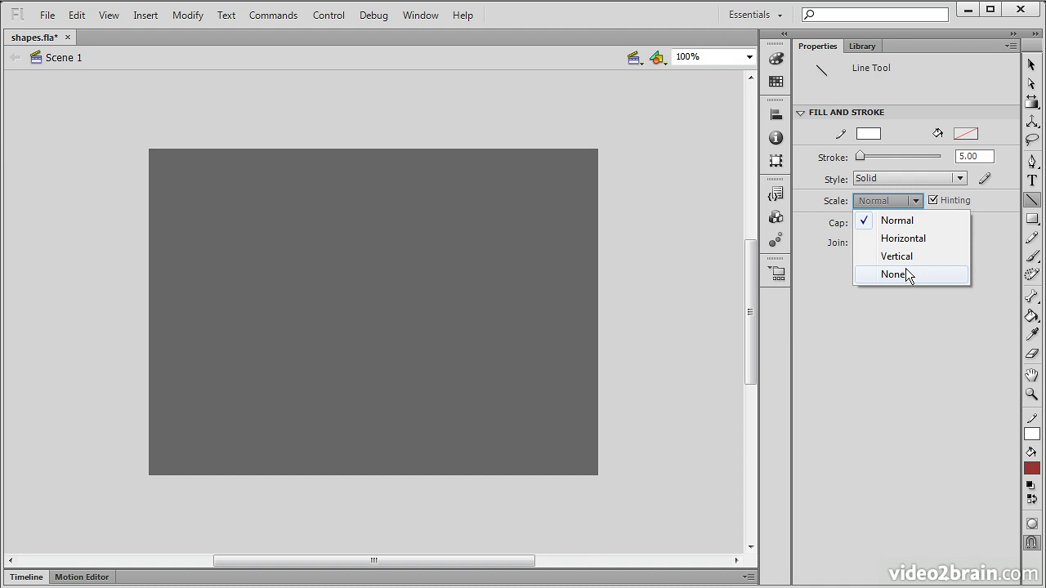
{"action": "left_click", "coordinate": [986, 230]}
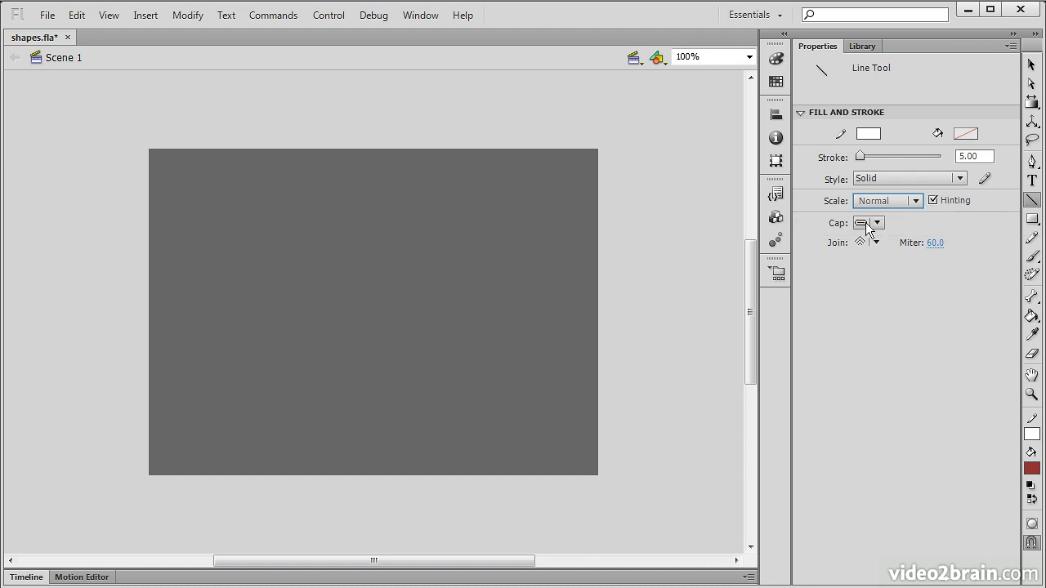
Give lines Square caps and, after trying Round and Bevel, Miter joins
{"action": "left_click", "coordinate": [878, 223]}
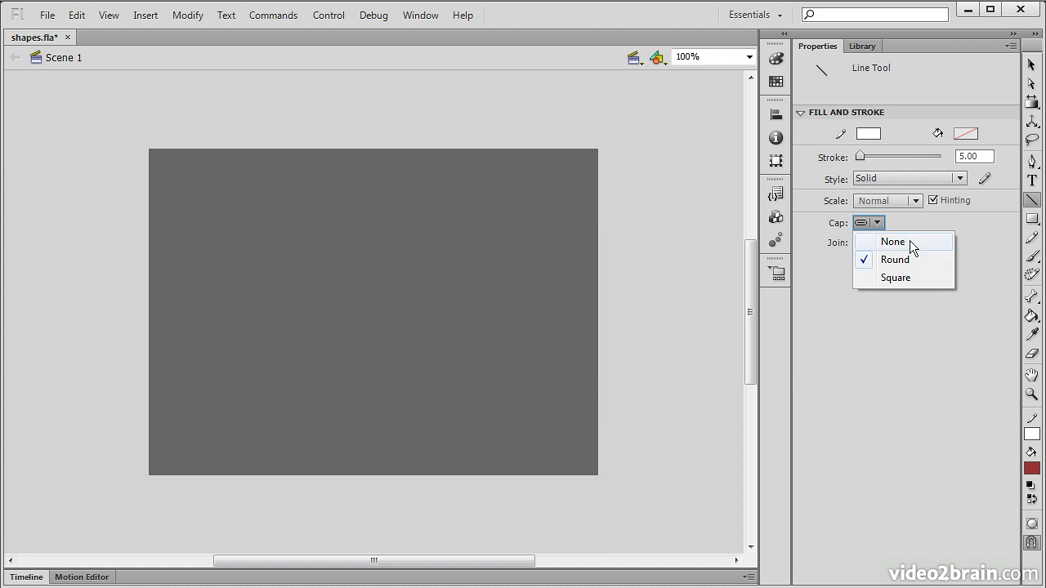
{"action": "left_click", "coordinate": [908, 279]}
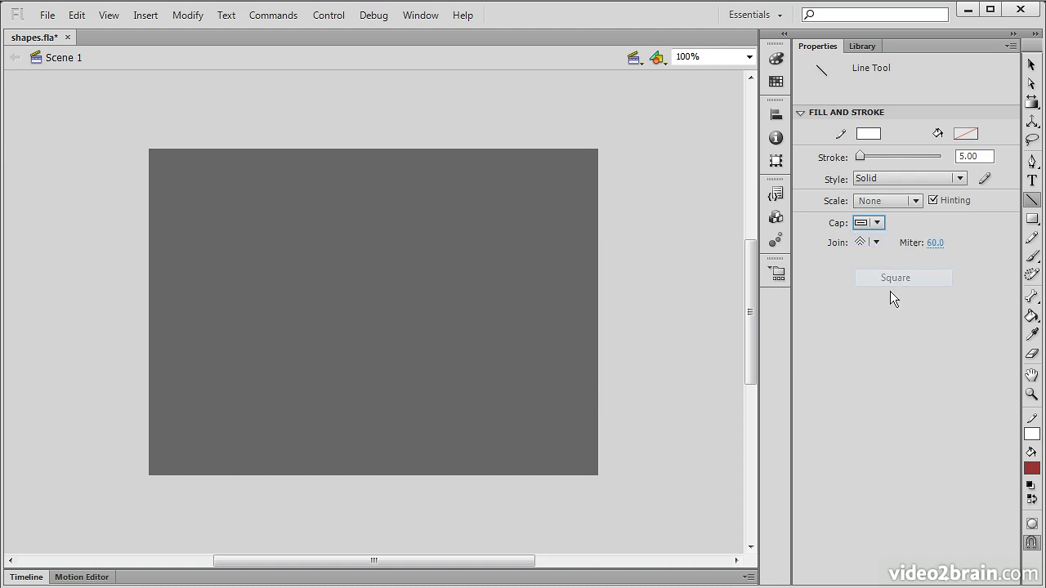
{"action": "left_click", "coordinate": [878, 242]}
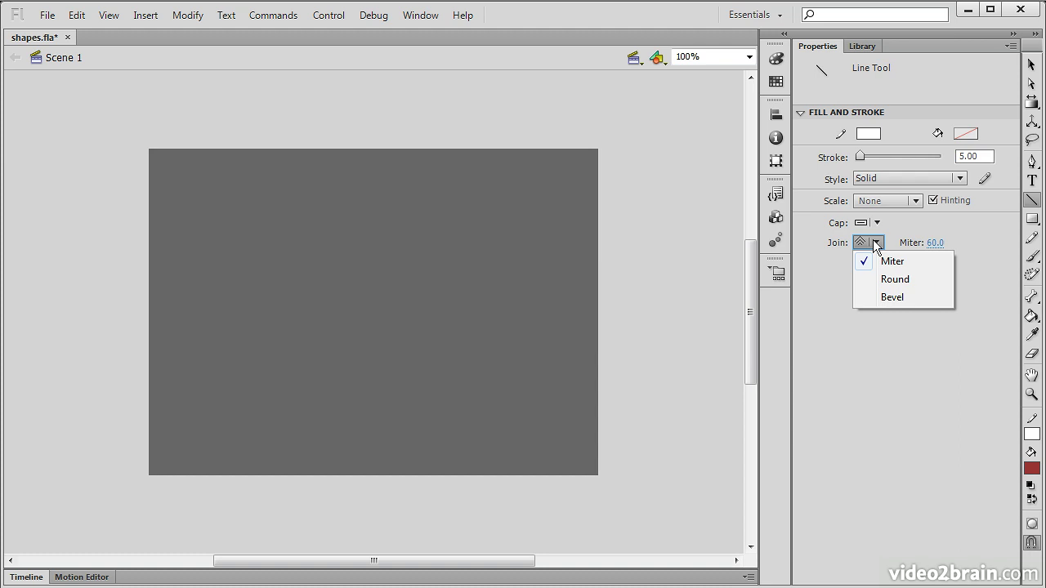
{"action": "left_click", "coordinate": [879, 321]}
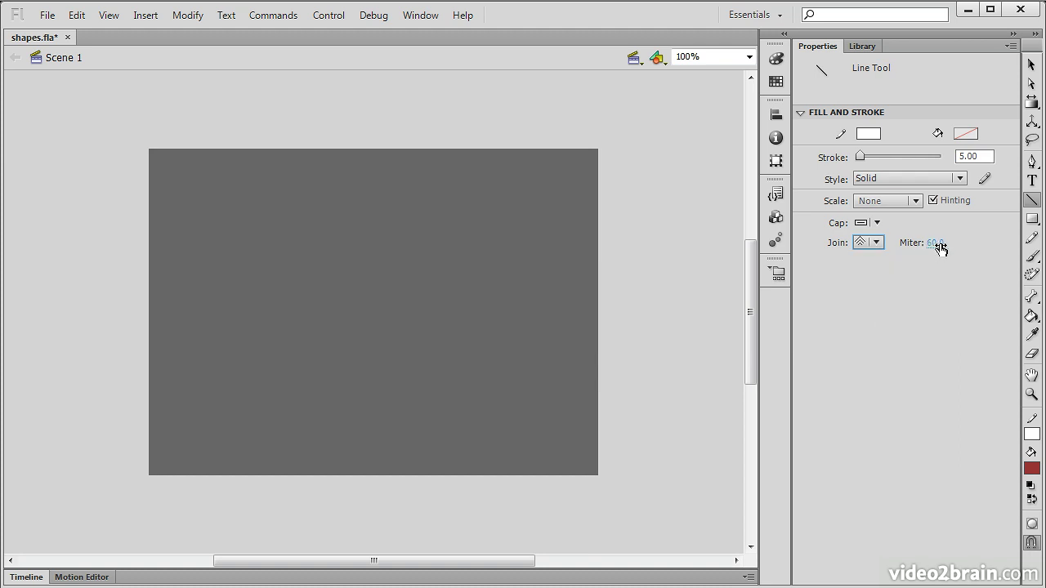
{"action": "left_click", "coordinate": [877, 243]}
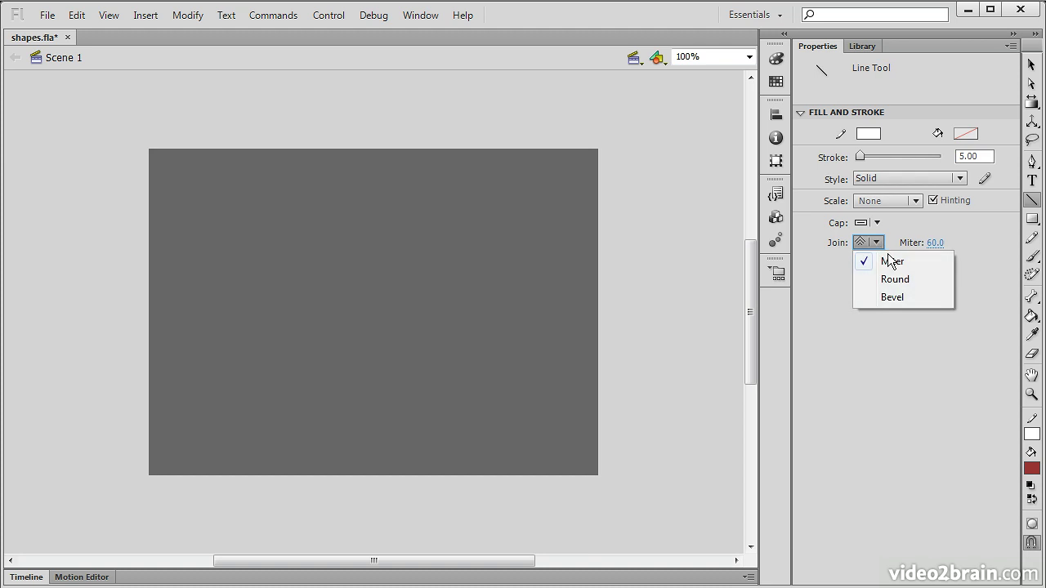
{"action": "left_click", "coordinate": [894, 277]}
{"action": "left_click", "coordinate": [877, 243]}
{"action": "left_click", "coordinate": [891, 297]}
{"action": "left_click", "coordinate": [876, 243]}
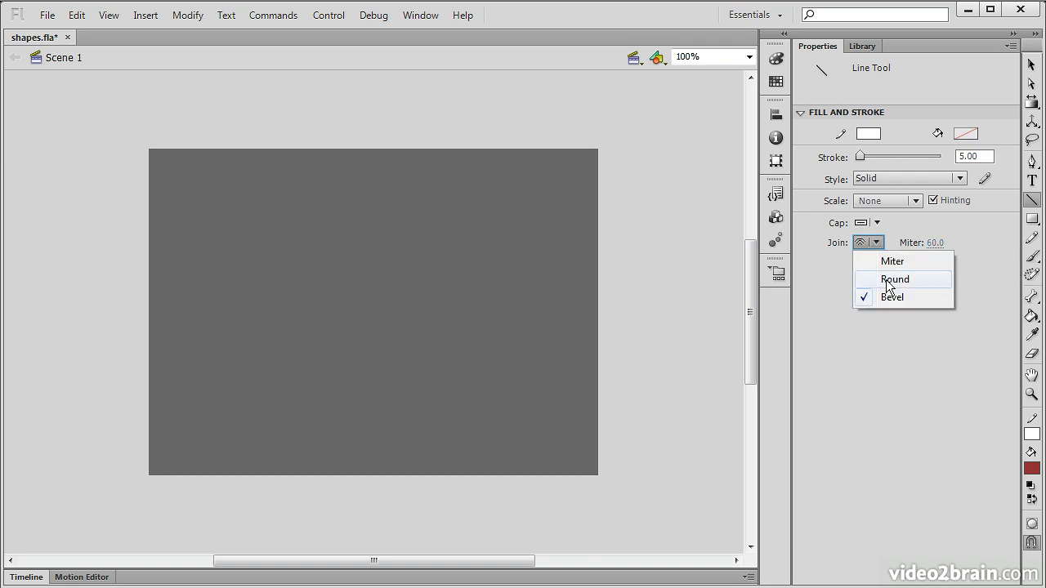
{"action": "left_click", "coordinate": [895, 279]}
{"action": "left_click", "coordinate": [877, 243]}
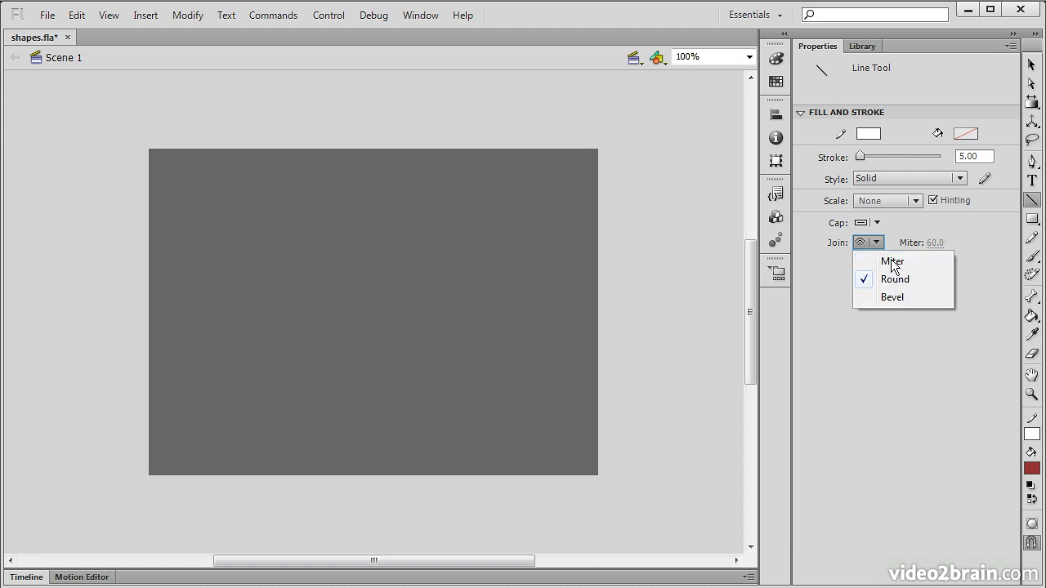
{"action": "left_click", "coordinate": [891, 262]}
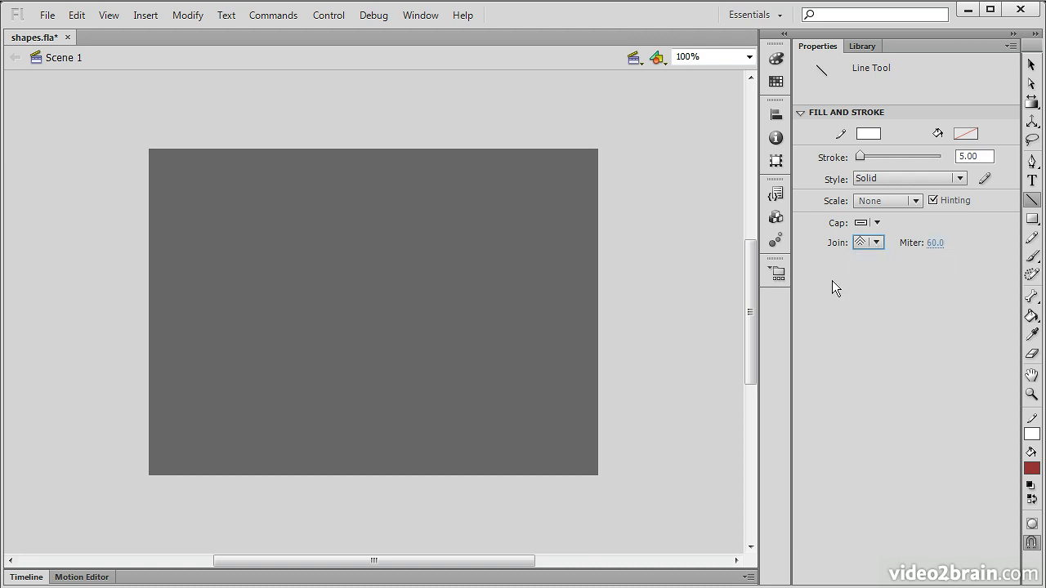
Draw a solid white horizontal line across the stage top, then a Stippled line just below it
{"action": "left_click_drag", "start_coordinate": [168, 171], "coordinate": [581, 171]}
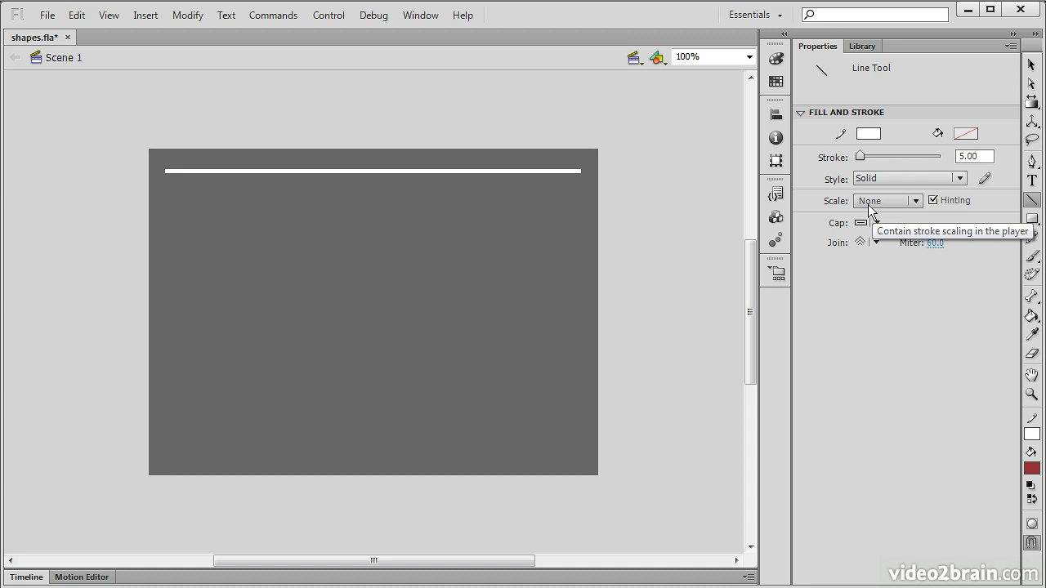
{"action": "left_click", "coordinate": [957, 178]}
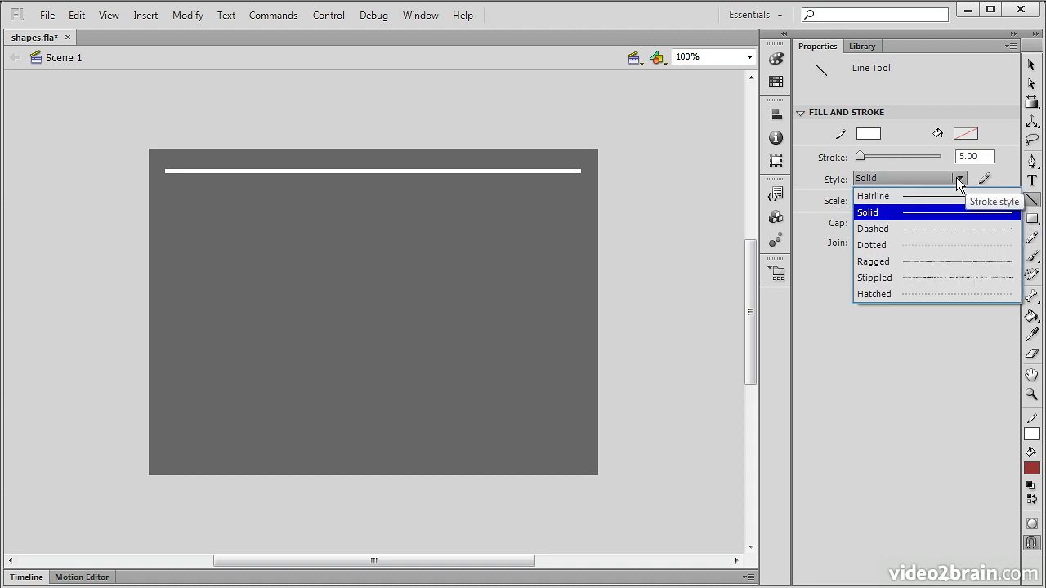
{"action": "left_click", "coordinate": [930, 276]}
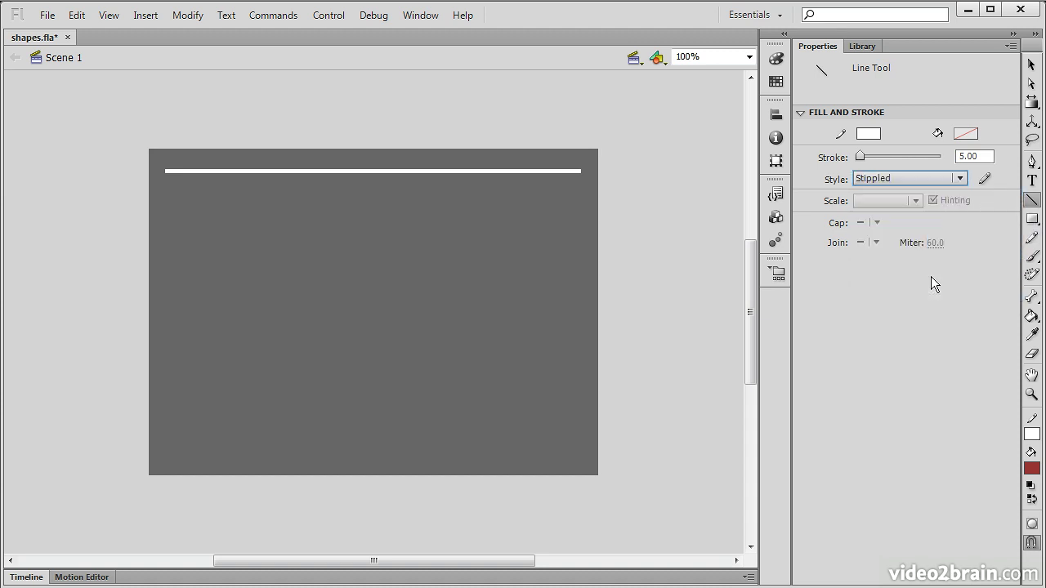
{"action": "mouse_move", "coordinate": [166, 199]}
{"action": "left_mouse_down"}
{"action": "mouse_move", "coordinate": [597, 215]}
{"action": "mouse_move", "coordinate": [581, 199]}
{"action": "left_mouse_up"}
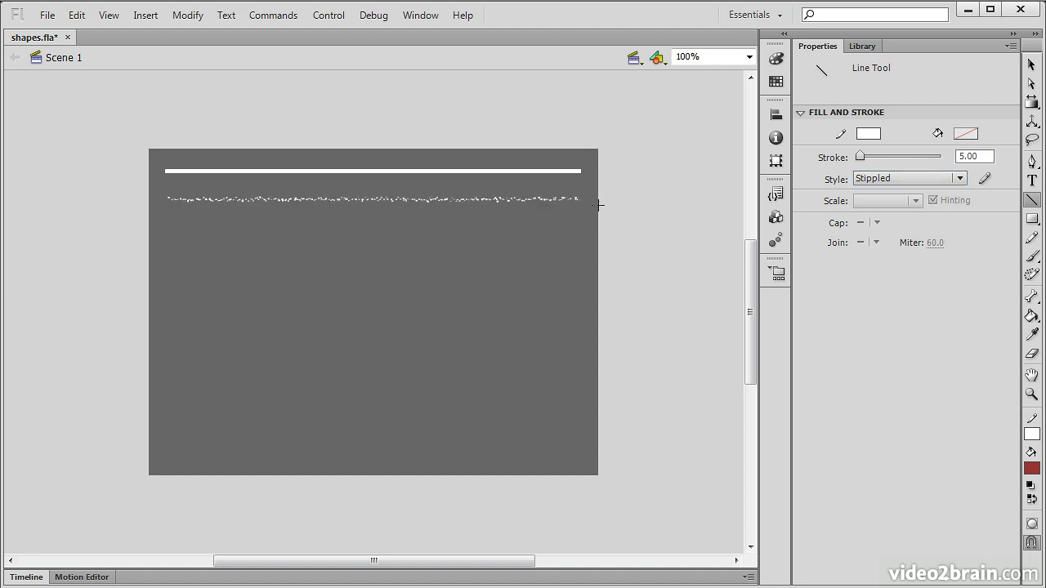
With the Rectangle tool, drag out a red rectangle on the left below the lines
{"action": "left_click", "coordinate": [1031, 221]}
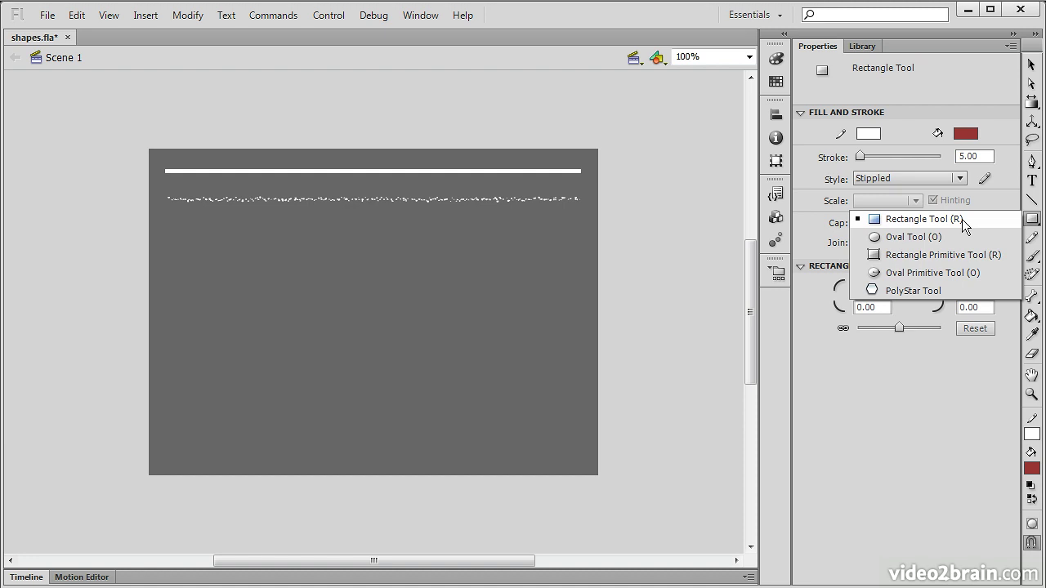
{"action": "left_click", "coordinate": [962, 219]}
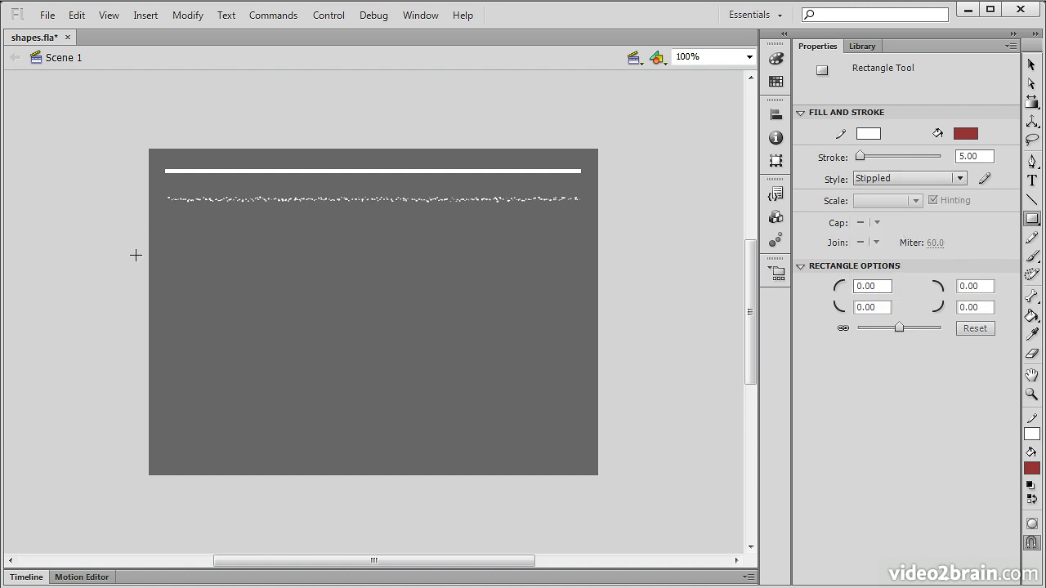
{"action": "mouse_move", "coordinate": [171, 232]}
{"action": "left_mouse_down"}
{"action": "mouse_move", "coordinate": [327, 289]}
{"action": "mouse_move", "coordinate": [371, 340]}
{"action": "mouse_move", "coordinate": [304, 281]}
{"action": "mouse_move", "coordinate": [330, 307]}
{"action": "left_mouse_up"}
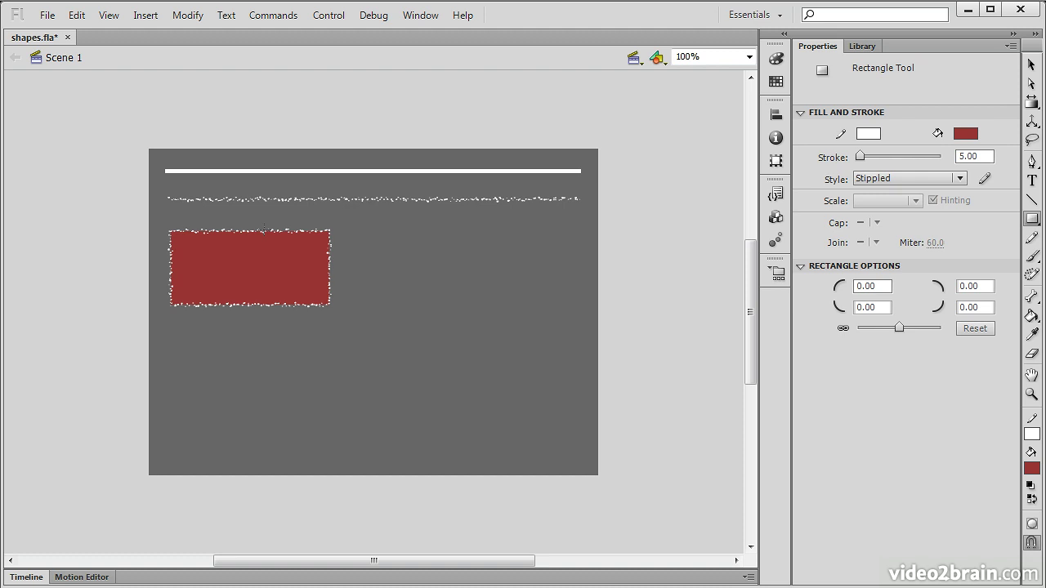
Set the stroke to Solid, draw a red square right of the rectangle, and select Rectangle Primitive
{"action": "left_click", "coordinate": [959, 179]}
{"action": "left_click", "coordinate": [906, 212]}
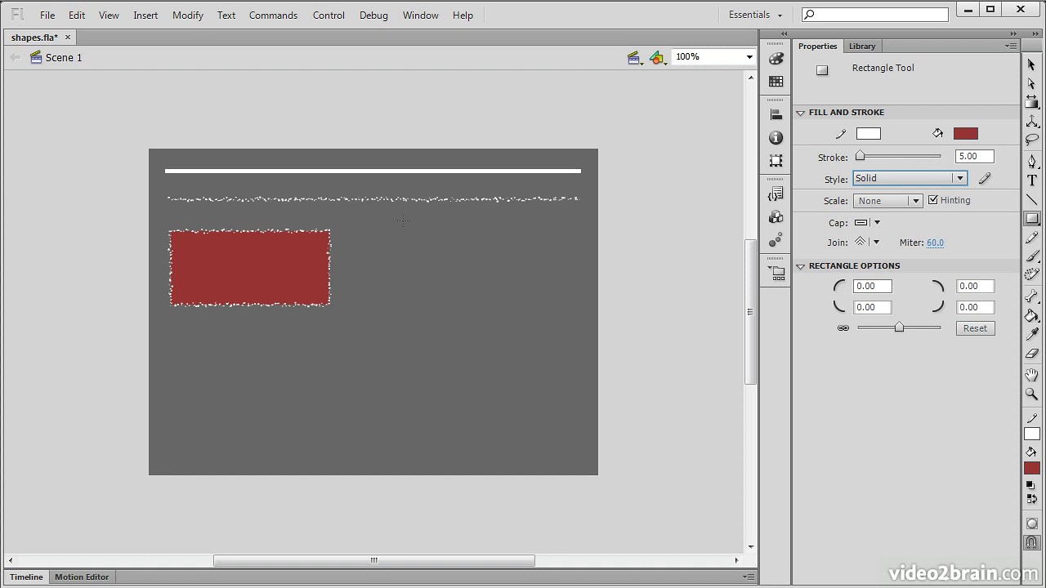
{"action": "mouse_move", "coordinate": [367, 231]}
{"action": "left_mouse_down"}
{"action": "mouse_move", "coordinate": [490, 297]}
{"action": "mouse_move", "coordinate": [477, 340]}
{"action": "mouse_move", "coordinate": [413, 278]}
{"action": "mouse_move", "coordinate": [559, 427]}
{"action": "mouse_move", "coordinate": [401, 263]}
{"action": "mouse_move", "coordinate": [486, 333]}
{"action": "mouse_move", "coordinate": [557, 422]}
{"action": "mouse_move", "coordinate": [438, 298]}
{"action": "mouse_move", "coordinate": [549, 407]}
{"action": "mouse_move", "coordinate": [547, 390]}
{"action": "mouse_move", "coordinate": [441, 323]}
{"action": "mouse_move", "coordinate": [602, 390]}
{"action": "mouse_move", "coordinate": [621, 436]}
{"action": "mouse_move", "coordinate": [381, 247]}
{"action": "mouse_move", "coordinate": [566, 388]}
{"action": "mouse_move", "coordinate": [456, 322]}
{"action": "mouse_move", "coordinate": [420, 285]}
{"action": "mouse_move", "coordinate": [511, 376]}
{"action": "mouse_move", "coordinate": [416, 297]}
{"action": "mouse_move", "coordinate": [543, 374]}
{"action": "mouse_move", "coordinate": [464, 299]}
{"action": "mouse_move", "coordinate": [433, 293]}
{"action": "mouse_move", "coordinate": [438, 303]}
{"action": "left_mouse_up"}
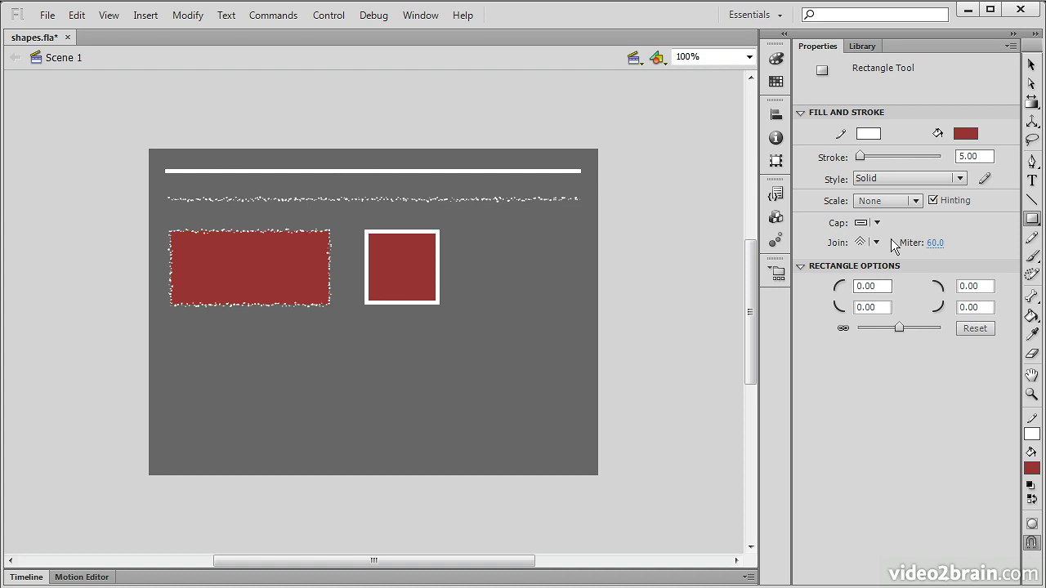
{"action": "left_click", "coordinate": [1032, 219]}
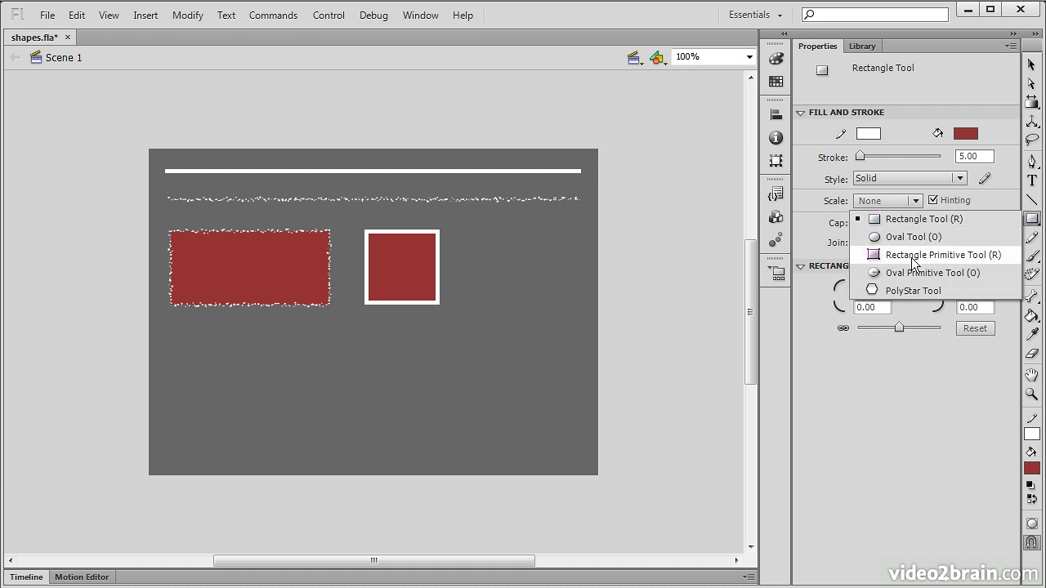
{"action": "left_click", "coordinate": [956, 257]}
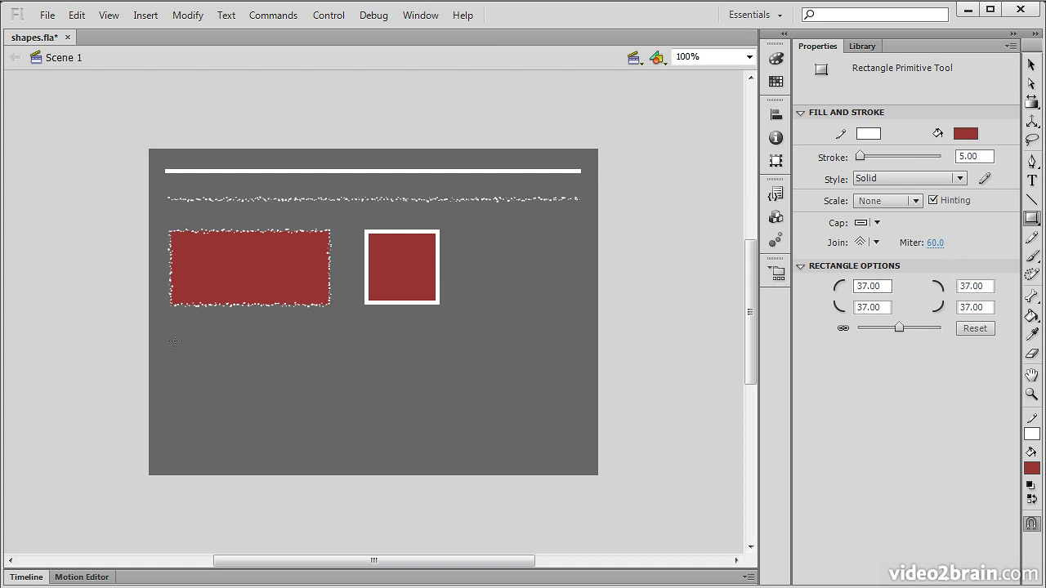
Drag out a pill-shaped rounded rectangle and a small rounded square below the two rectangles
{"action": "mouse_move", "coordinate": [169, 338]}
{"action": "left_mouse_down"}
{"action": "mouse_move", "coordinate": [289, 377]}
{"action": "mouse_move", "coordinate": [330, 404]}
{"action": "left_mouse_up"}
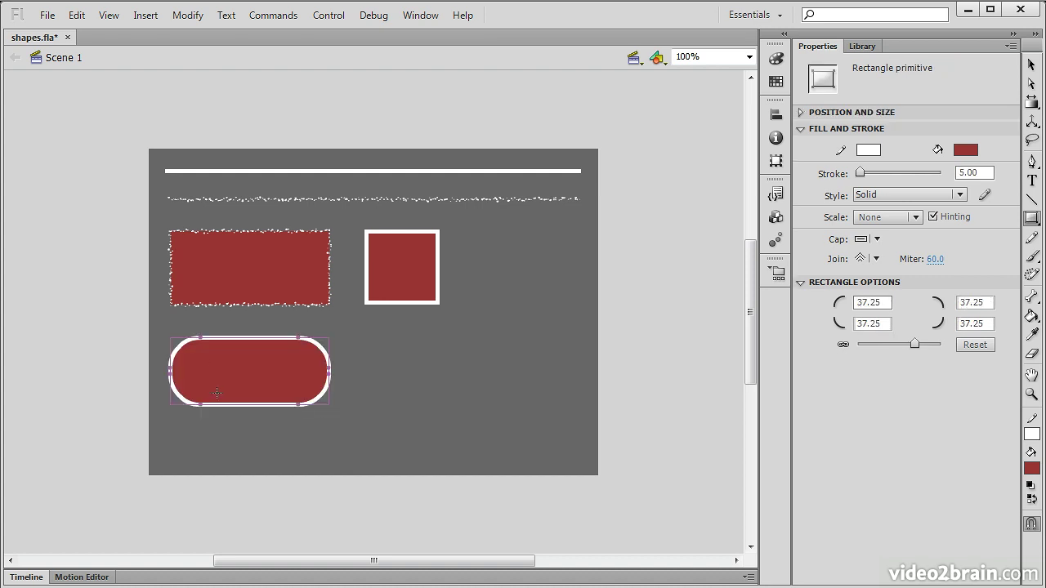
{"action": "mouse_move", "coordinate": [364, 341]}
{"action": "left_mouse_down"}
{"action": "mouse_move", "coordinate": [433, 404]}
{"action": "mouse_move", "coordinate": [437, 393]}
{"action": "mouse_move", "coordinate": [446, 416]}
{"action": "mouse_move", "coordinate": [432, 364]}
{"action": "left_mouse_up"}
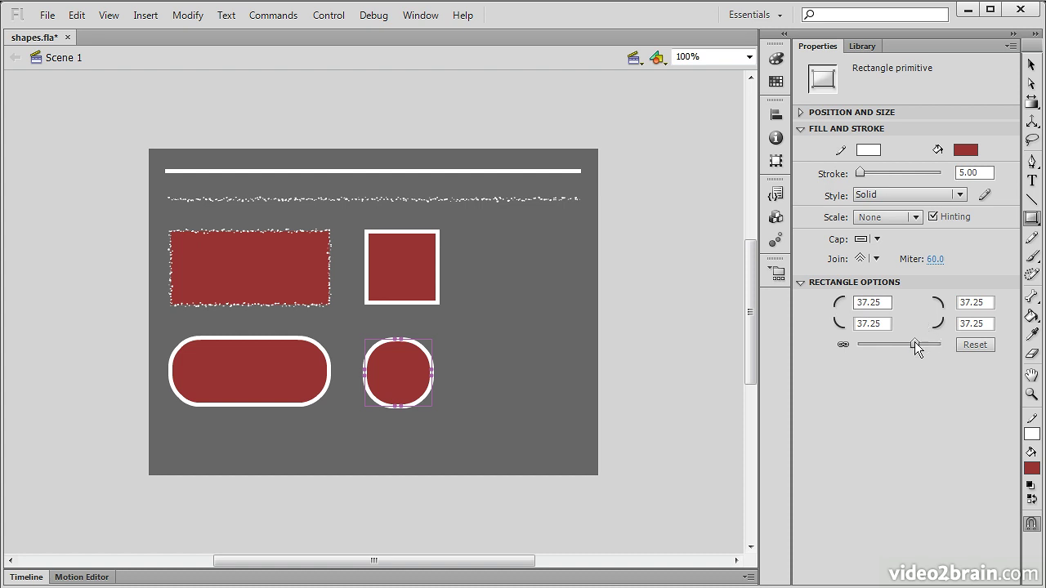
Set the lower-right square's corner radii to 0.00, keeping the four corners linked
{"action": "mouse_move", "coordinate": [914, 341]}
{"action": "left_mouse_down"}
{"action": "mouse_move", "coordinate": [855, 344]}
{"action": "mouse_move", "coordinate": [899, 344]}
{"action": "left_mouse_up"}
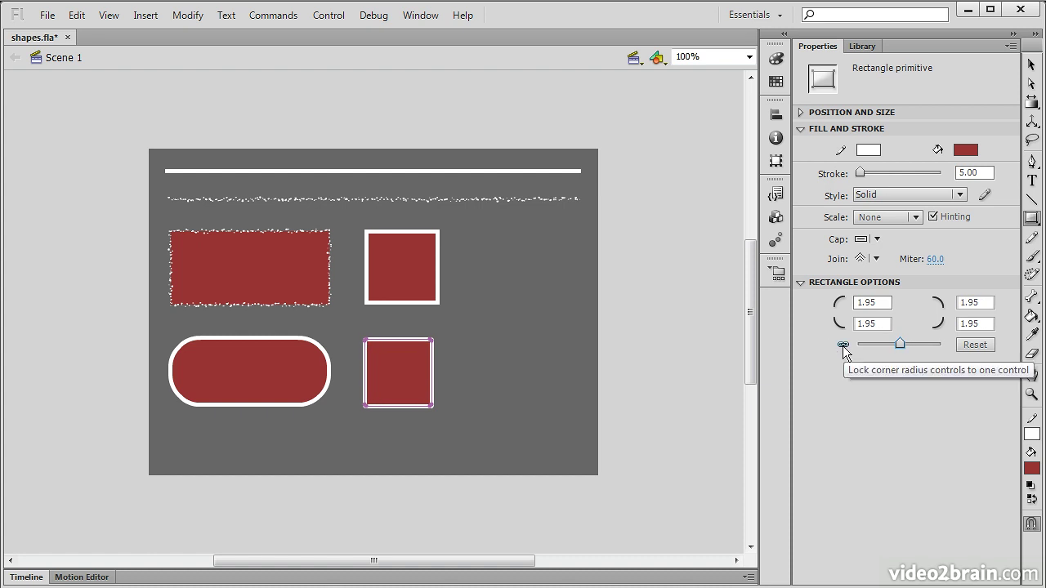
{"action": "left_click", "coordinate": [843, 346]}
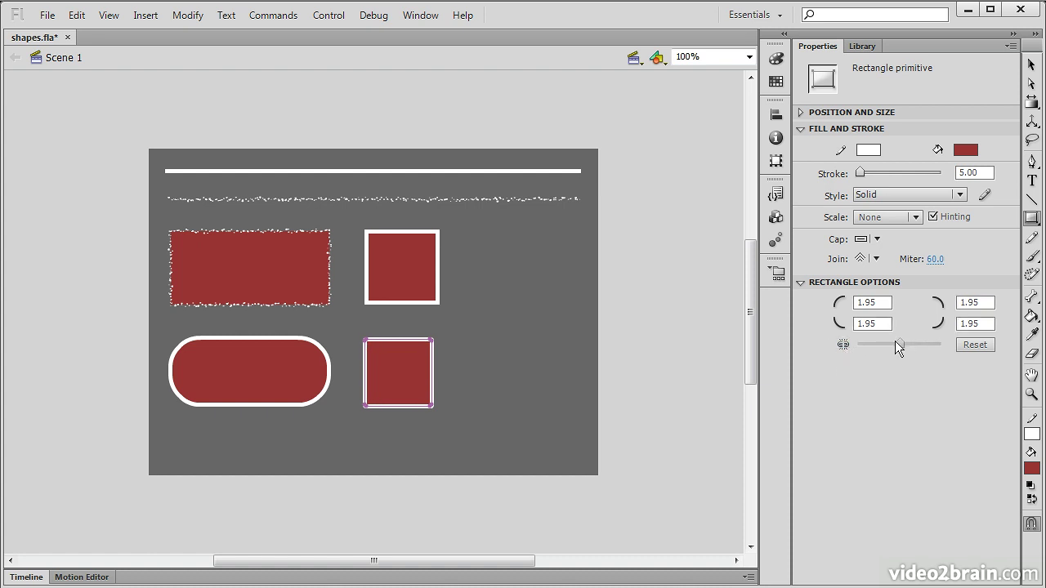
{"action": "left_click", "coordinate": [844, 346]}
{"action": "mouse_move", "coordinate": [900, 343]}
{"action": "left_mouse_down"}
{"action": "mouse_move", "coordinate": [852, 343]}
{"action": "mouse_move", "coordinate": [940, 343]}
{"action": "mouse_move", "coordinate": [901, 346]}
{"action": "left_mouse_up"}
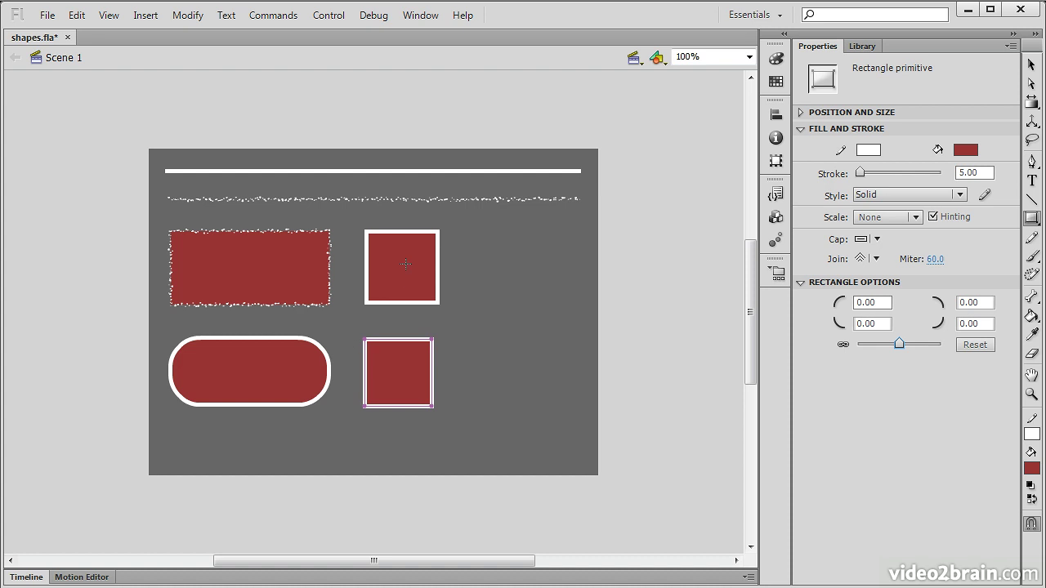
Select the lower-left pill and reset its corner radii to 0.00
{"action": "left_click", "coordinate": [1031, 64]}
{"action": "left_click", "coordinate": [268, 364]}
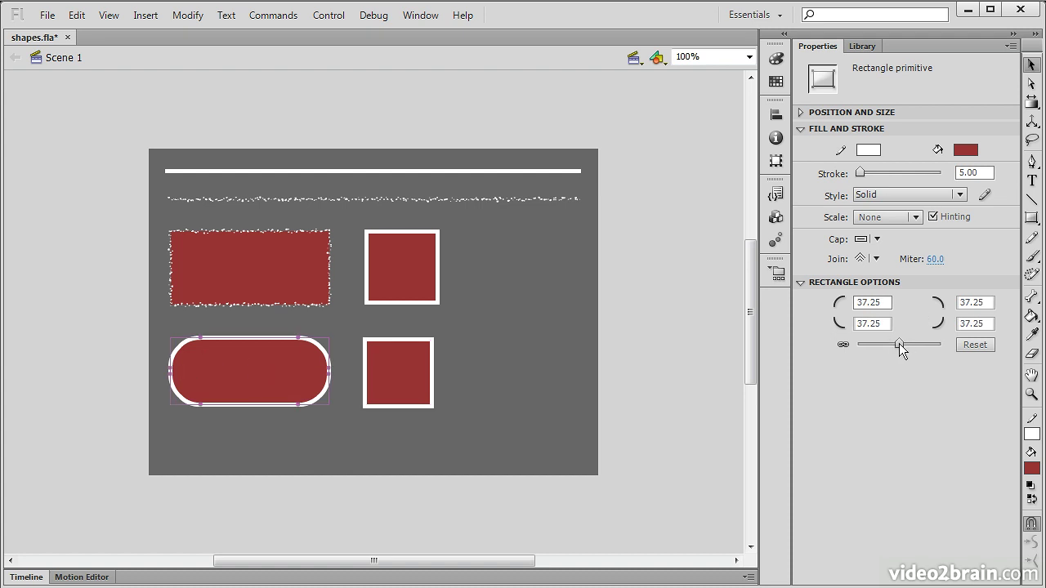
{"action": "mouse_move", "coordinate": [899, 344]}
{"action": "left_mouse_down"}
{"action": "mouse_move", "coordinate": [890, 346]}
{"action": "mouse_move", "coordinate": [901, 345]}
{"action": "left_mouse_up"}
{"action": "left_click", "coordinate": [973, 345]}
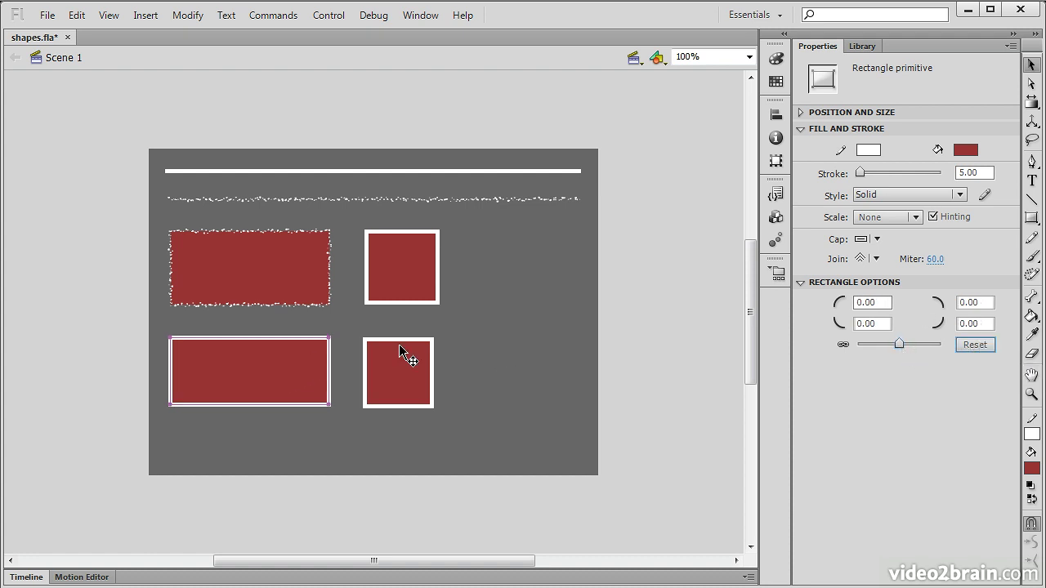
Give that rectangle a Stippled white outline
{"action": "left_click", "coordinate": [961, 195]}
{"action": "left_click", "coordinate": [934, 294]}
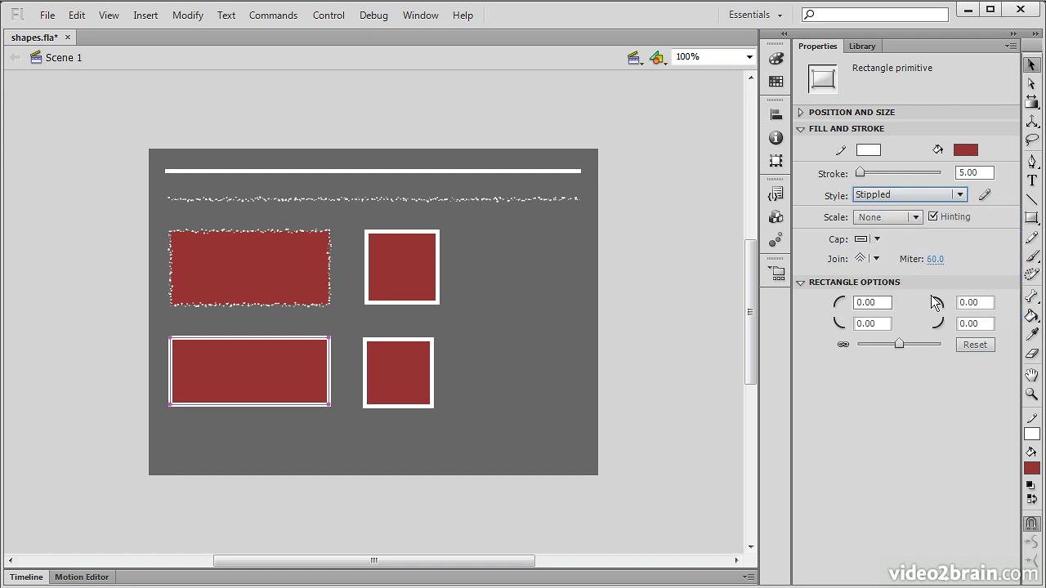
{"action": "left_click", "coordinate": [558, 350]}
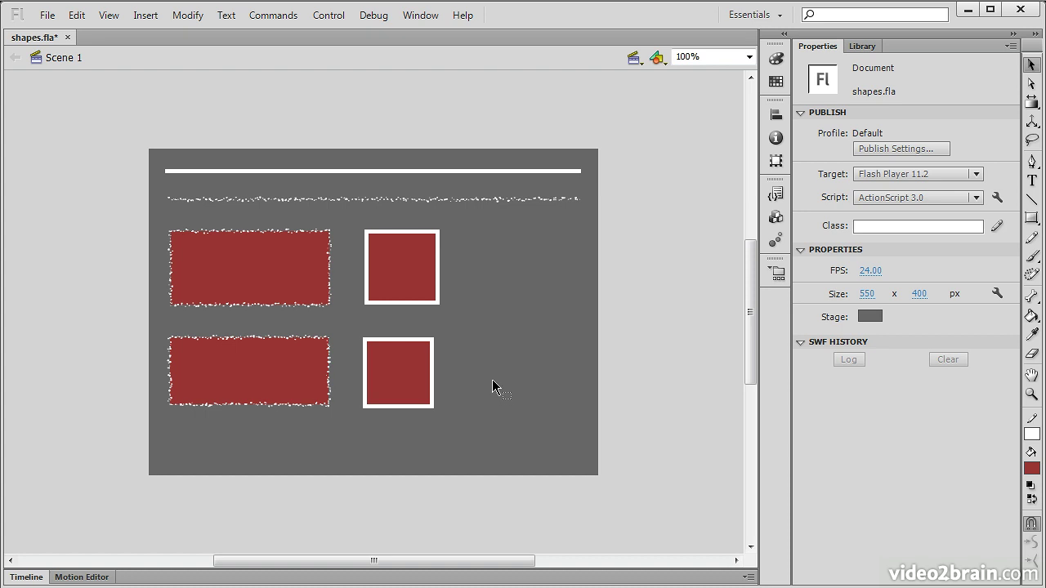
Select the lower-left rectangle primitive and raise its corner radii to 45.05
{"action": "left_click", "coordinate": [278, 291]}
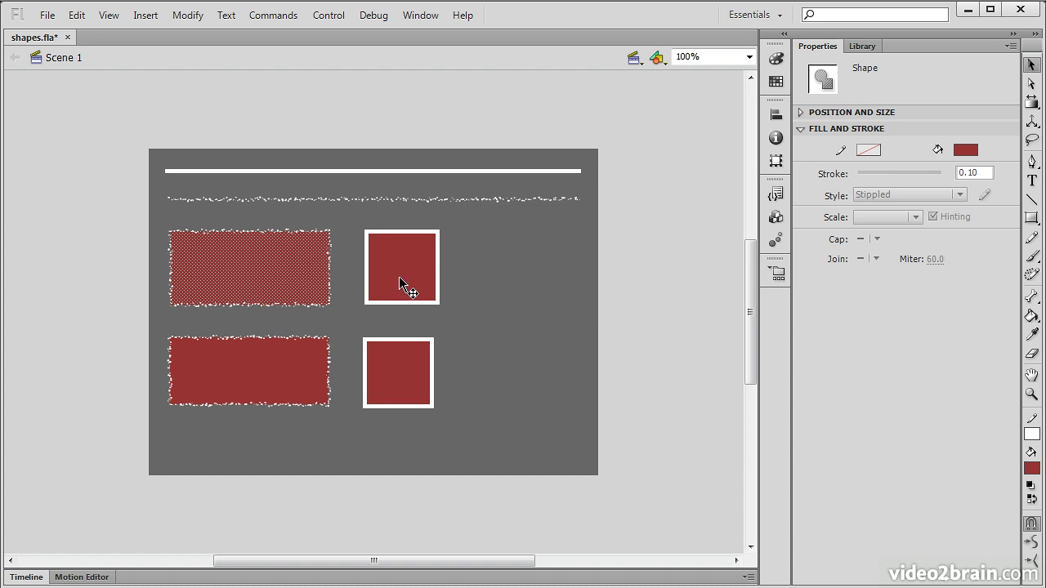
{"action": "left_click", "coordinate": [384, 294]}
{"action": "left_click", "coordinate": [258, 282]}
{"action": "left_click", "coordinate": [317, 305]}
{"action": "left_click", "coordinate": [314, 295]}
{"action": "left_click", "coordinate": [258, 385]}
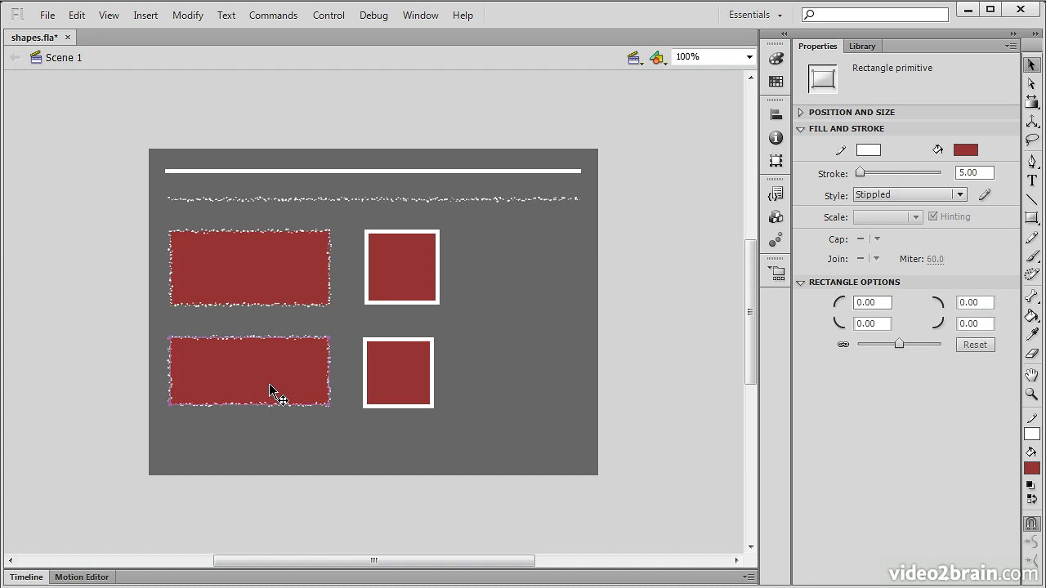
{"action": "left_click", "coordinate": [408, 384]}
{"action": "left_click", "coordinate": [323, 387]}
{"action": "left_click_drag", "start_coordinate": [890, 342], "coordinate": [920, 347]}
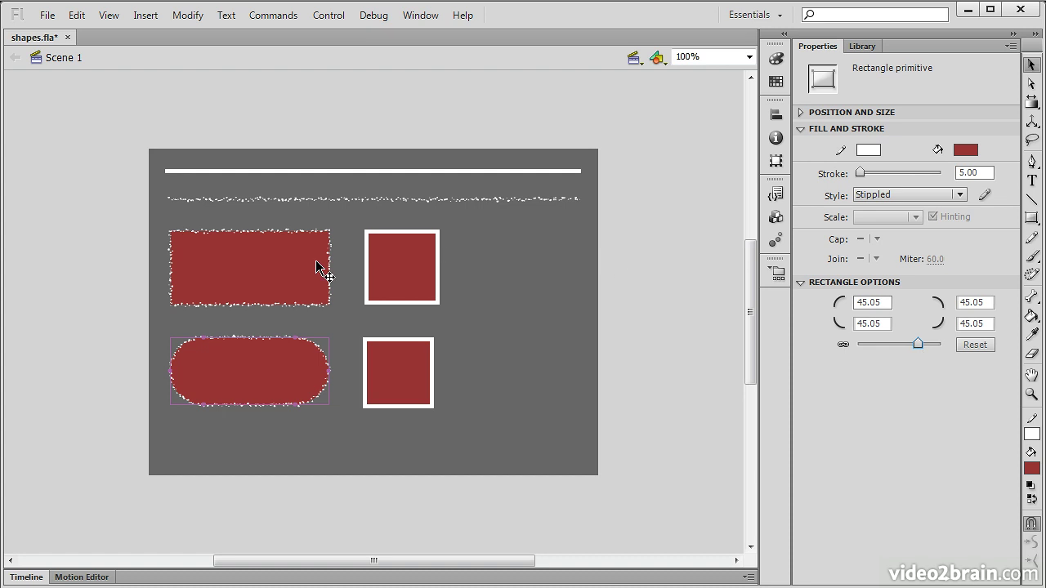
{"action": "left_click", "coordinate": [294, 274]}
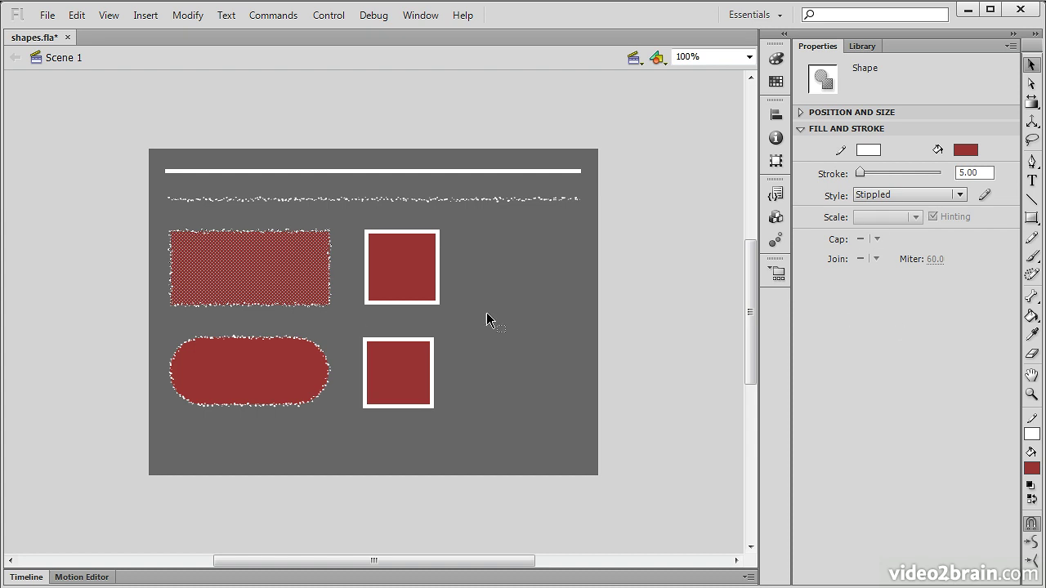
{"action": "left_click", "coordinate": [271, 377]}
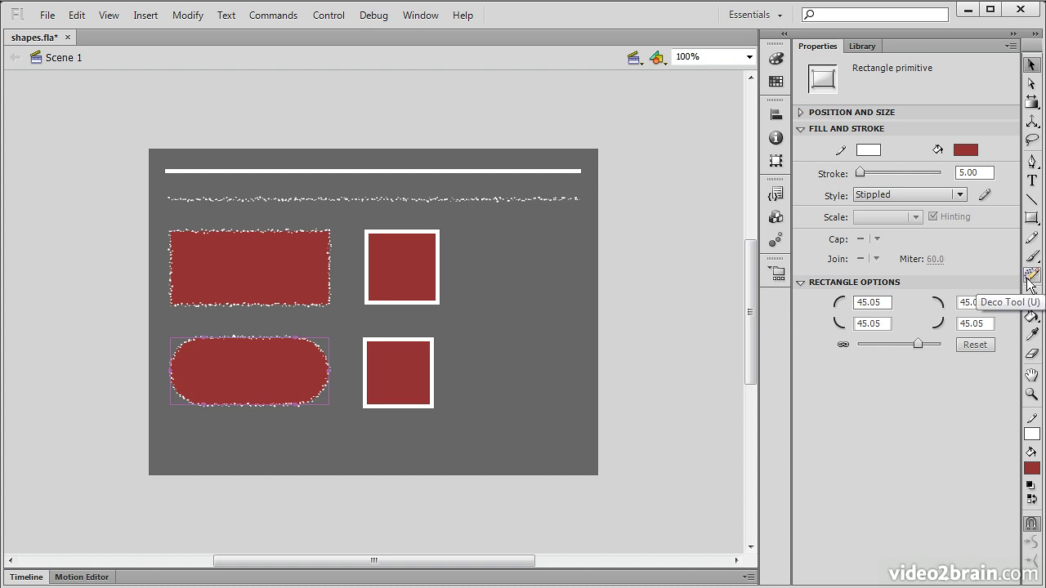
Choose the PolyStar tool and draw red stippled-outlined stars at the stage's upper right
{"action": "left_click", "coordinate": [1035, 219]}
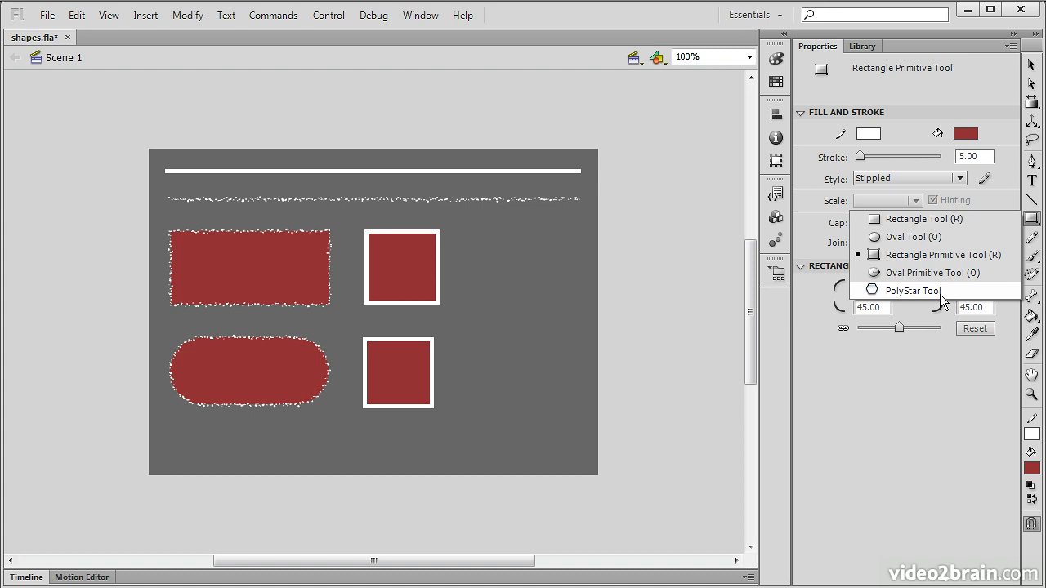
{"action": "left_click", "coordinate": [939, 293]}
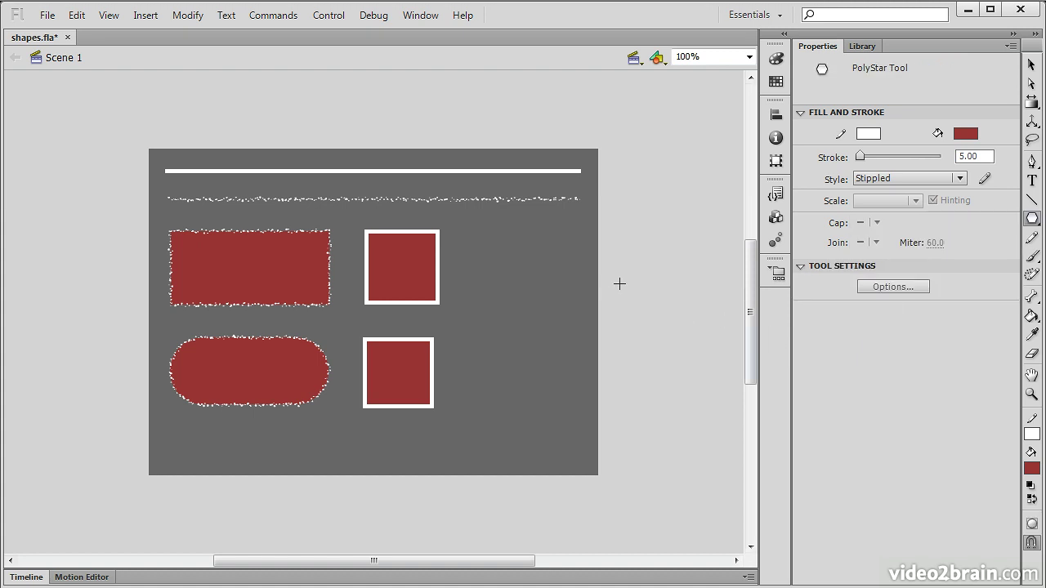
{"action": "mouse_move", "coordinate": [492, 261]}
{"action": "left_mouse_down"}
{"action": "mouse_move", "coordinate": [539, 317]}
{"action": "mouse_move", "coordinate": [494, 296]}
{"action": "mouse_move", "coordinate": [541, 329]}
{"action": "left_mouse_up"}
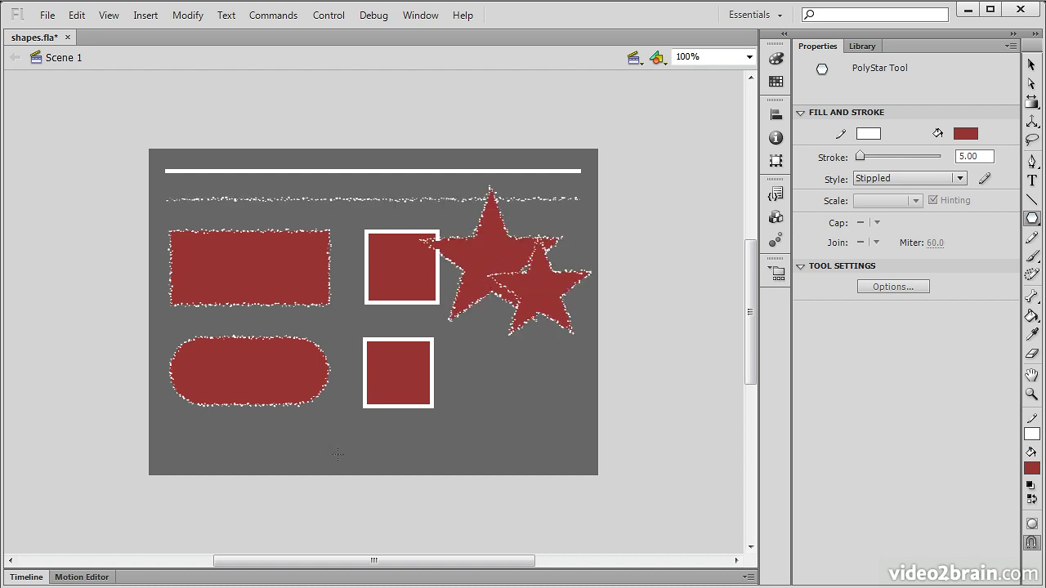
{"action": "left_click", "coordinate": [1032, 219]}
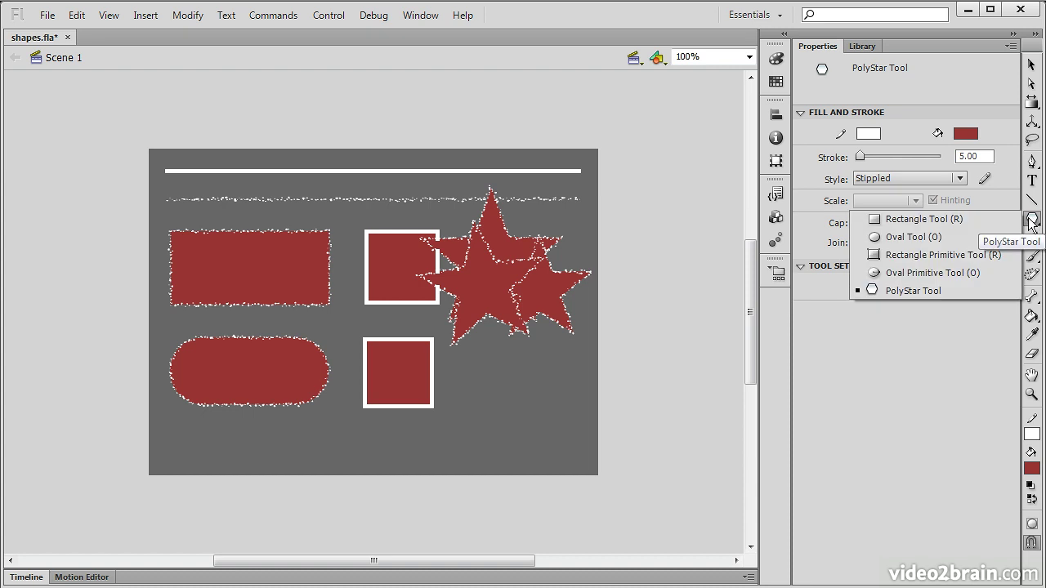
{"action": "left_click", "coordinate": [941, 292]}
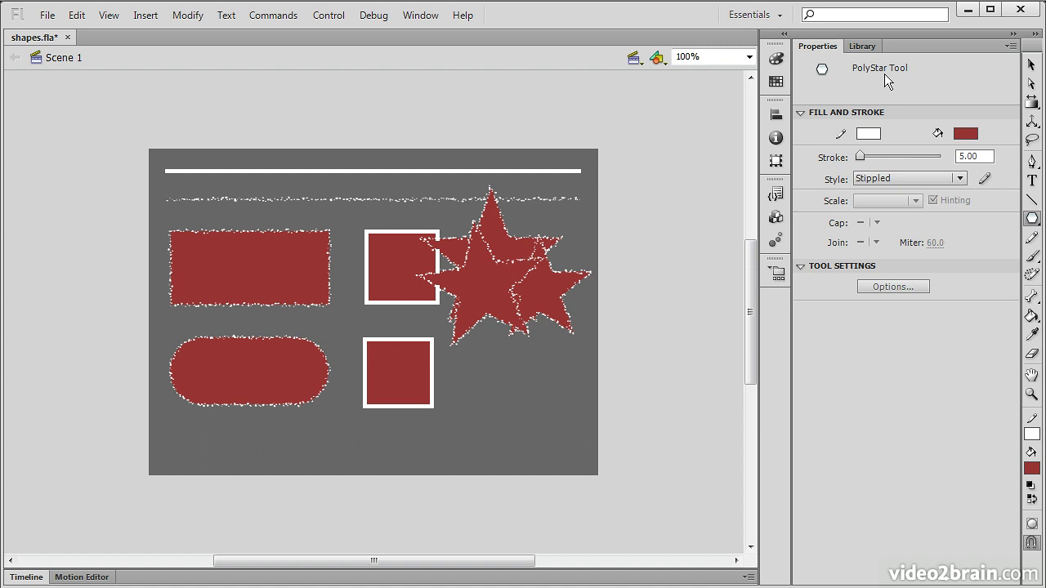
Change the PolyStar tool settings to polygon style with 7 sides
{"action": "left_click", "coordinate": [891, 287]}
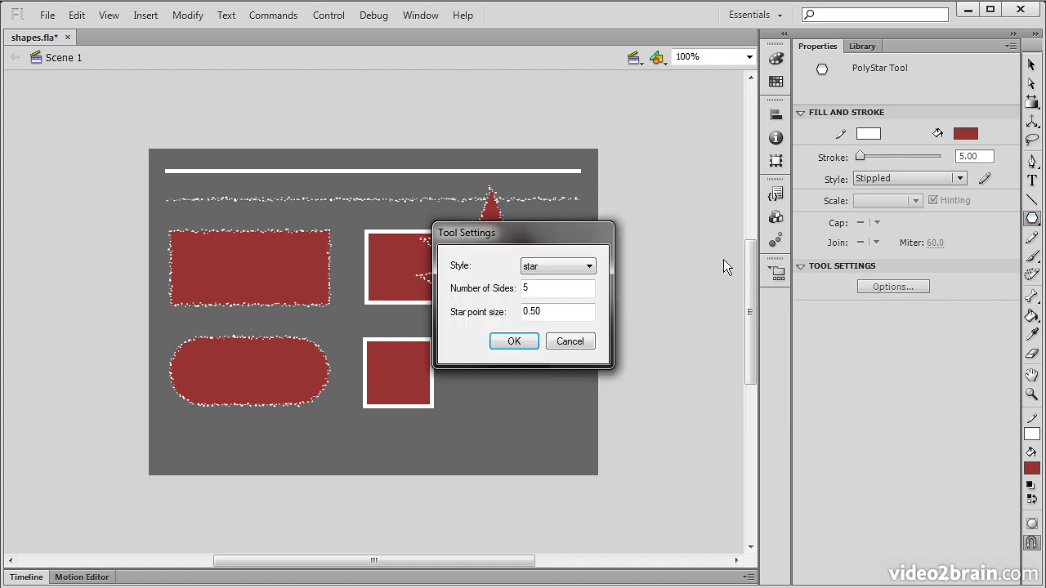
{"action": "left_click", "coordinate": [589, 266]}
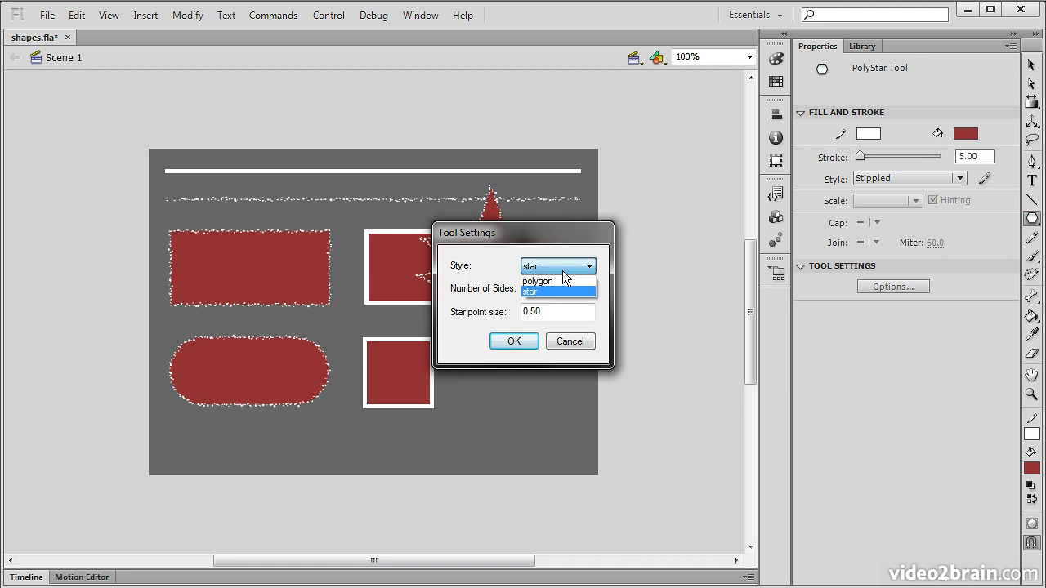
{"action": "left_click", "coordinate": [565, 278]}
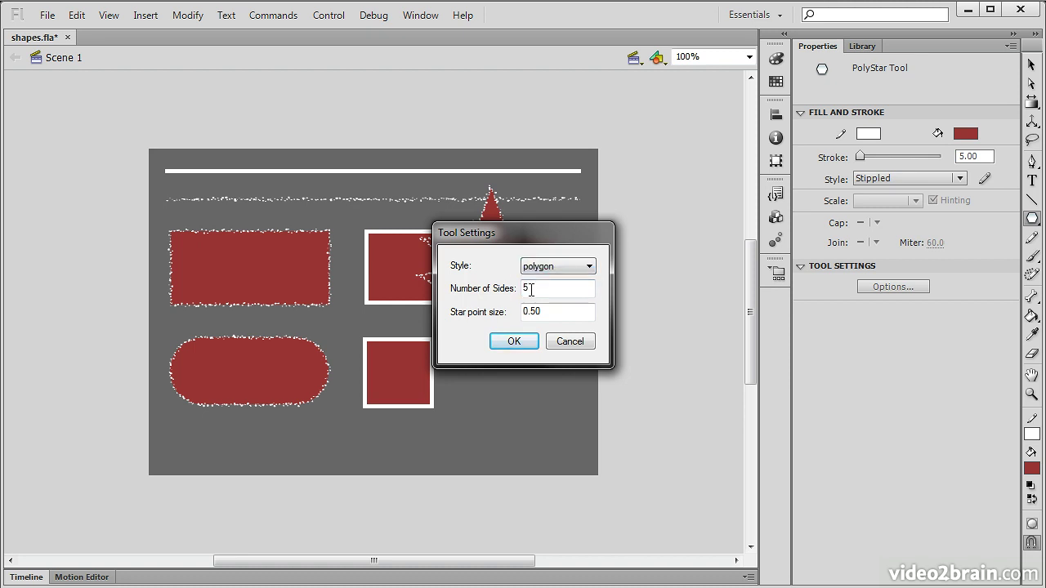
{"action": "left_click_drag", "start_coordinate": [543, 289], "coordinate": [501, 289]}
{"action": "type", "text": "7"}
{"action": "left_click", "coordinate": [514, 342]}
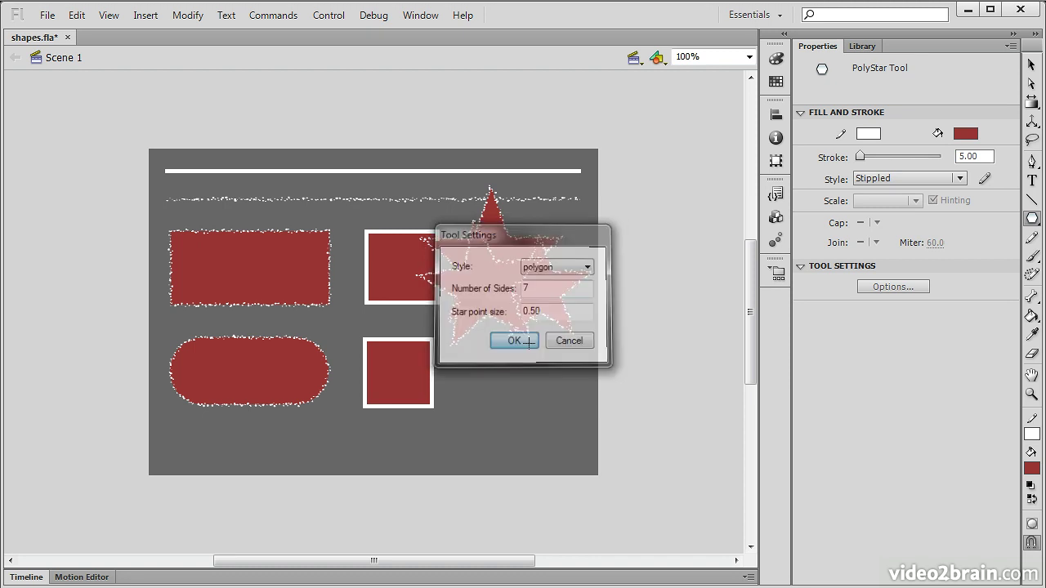
Draw a large heptagon at the lower right and a smaller polygon below the pill shape
{"action": "left_click_drag", "start_coordinate": [488, 380], "coordinate": [304, 438]}
{"action": "left_click_drag", "start_coordinate": [490, 376], "coordinate": [405, 425]}
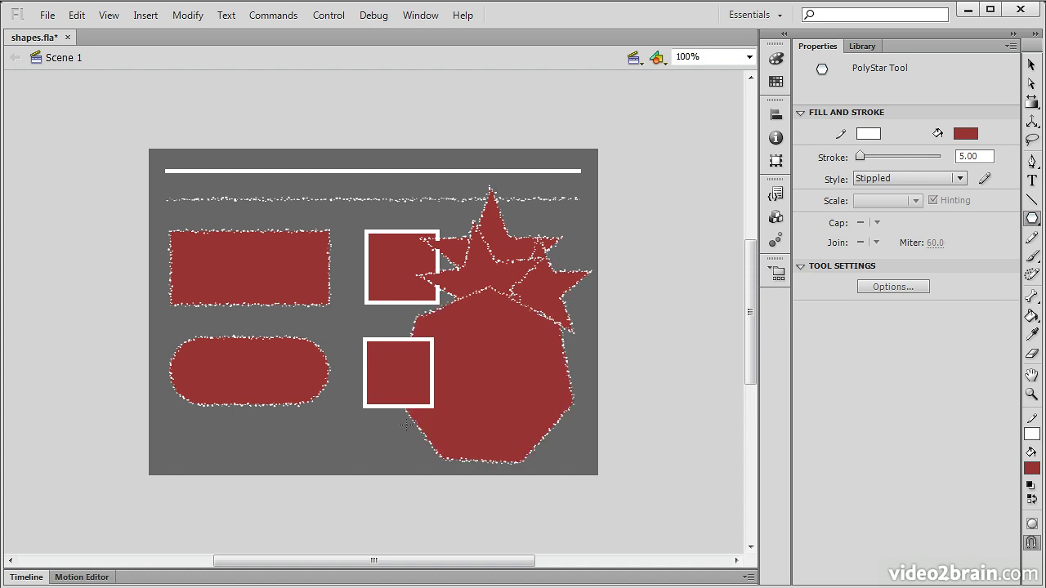
{"action": "left_click_drag", "start_coordinate": [271, 424], "coordinate": [379, 440]}
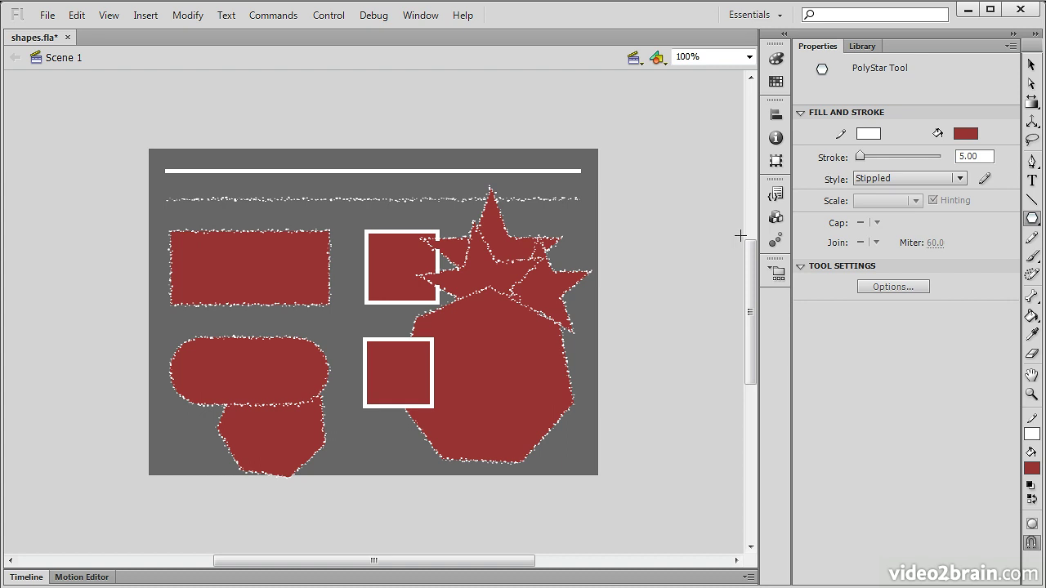
With the Selection tool, select the heptagon and star fills, undo once, then deselect everything
{"action": "left_click", "coordinate": [1031, 66]}
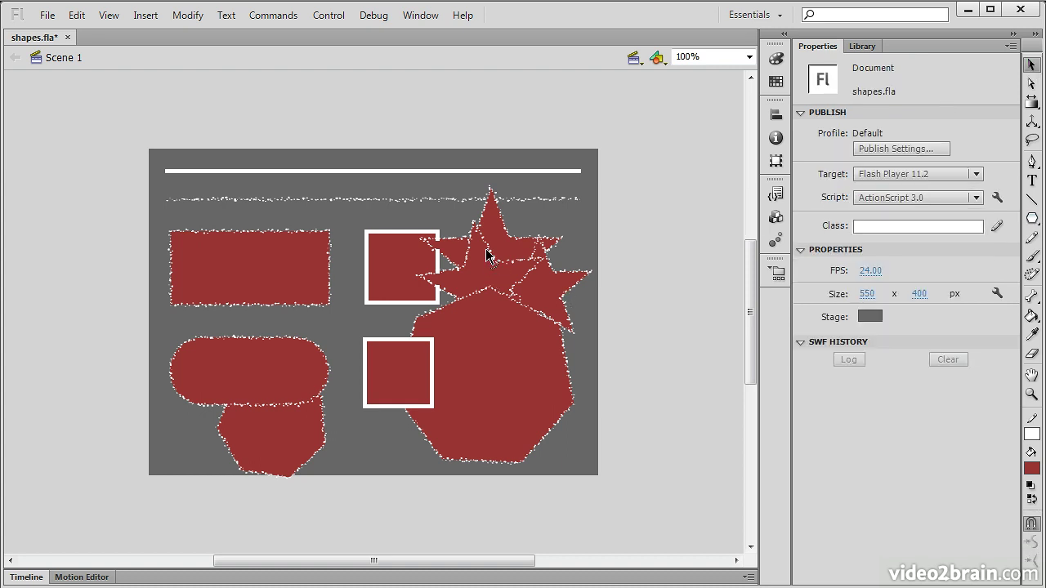
{"action": "left_click", "coordinate": [488, 281]}
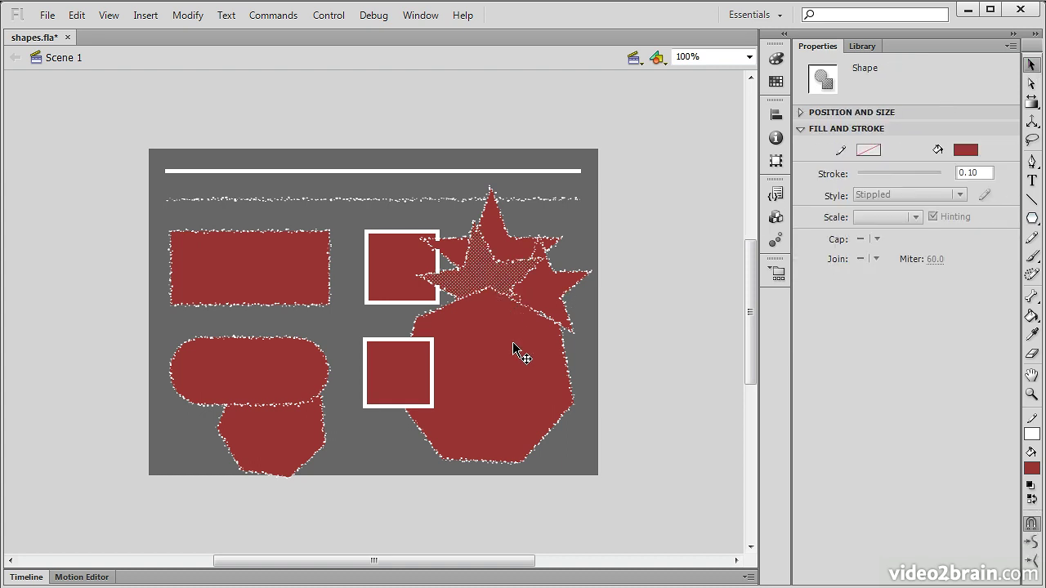
{"action": "left_click", "coordinate": [555, 296]}
{"action": "key", "text": "ctrl+z"}
{"action": "left_click", "coordinate": [578, 412]}
{"action": "left_click", "coordinate": [654, 392]}
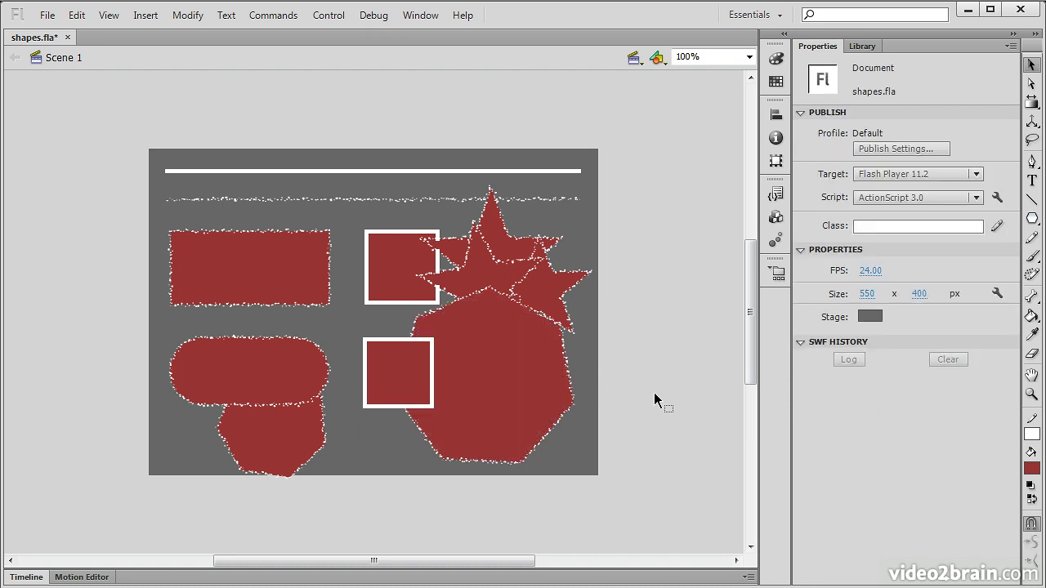